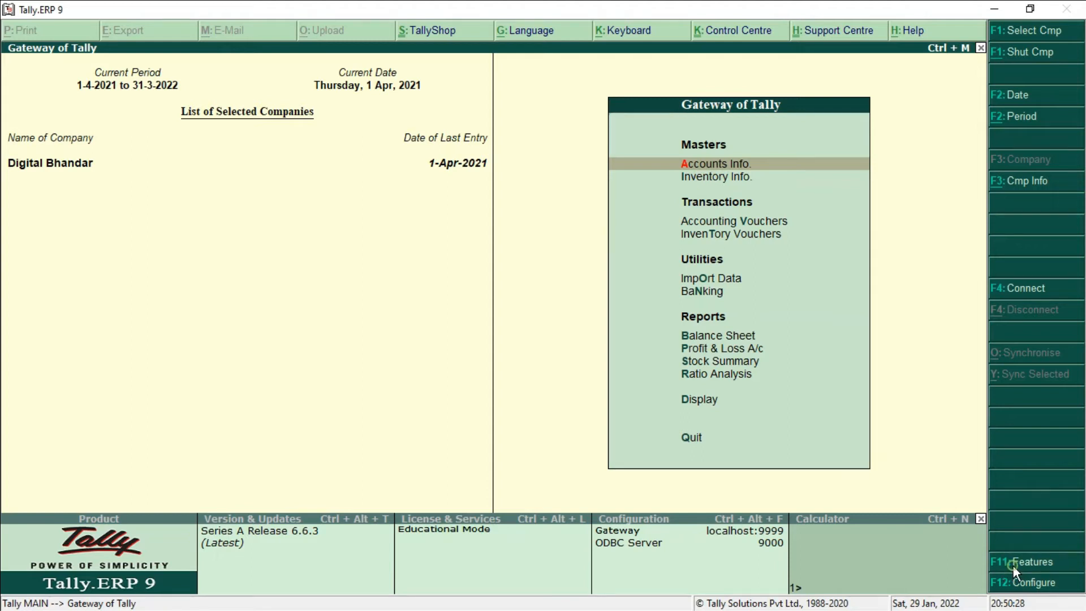
# Enable maintaining more than one payroll or cost category in the company's accounting features and save the settings.
pyautogui.click(1013, 566)
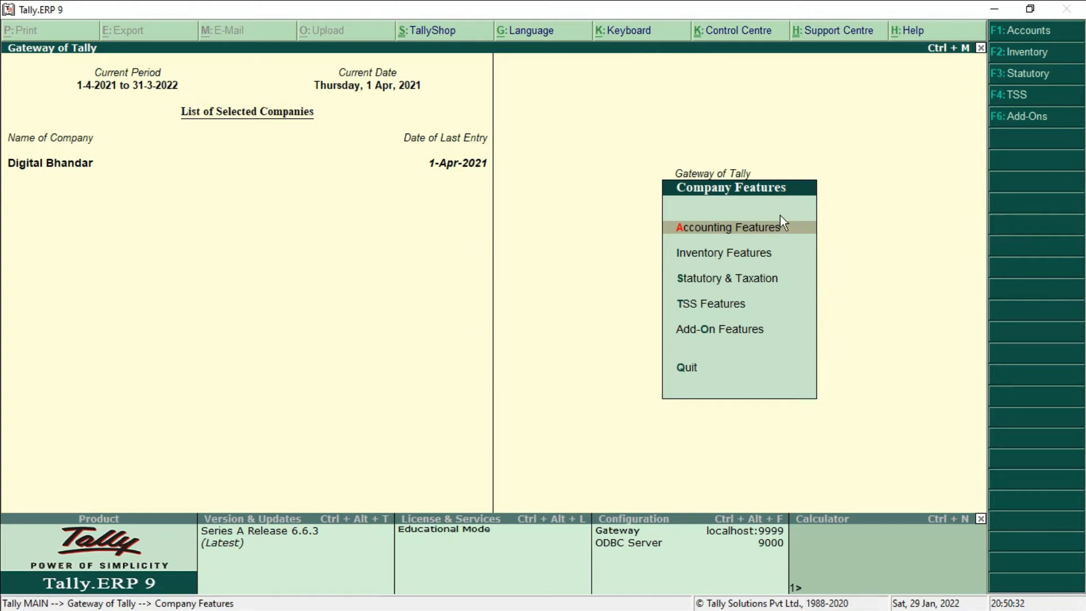
pyautogui.click(720, 233)
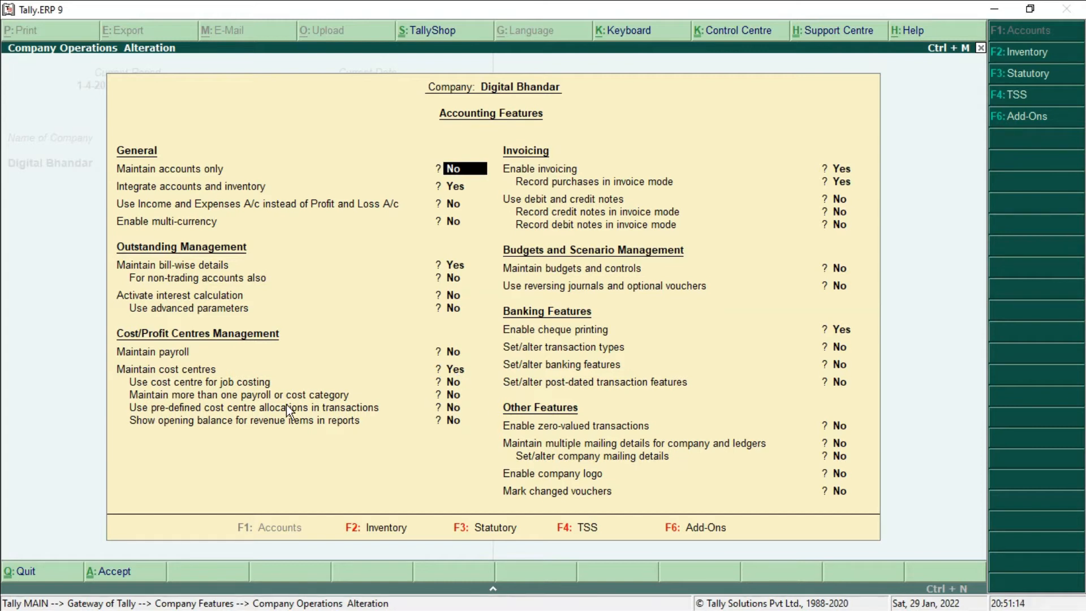
pyautogui.click(159, 400)
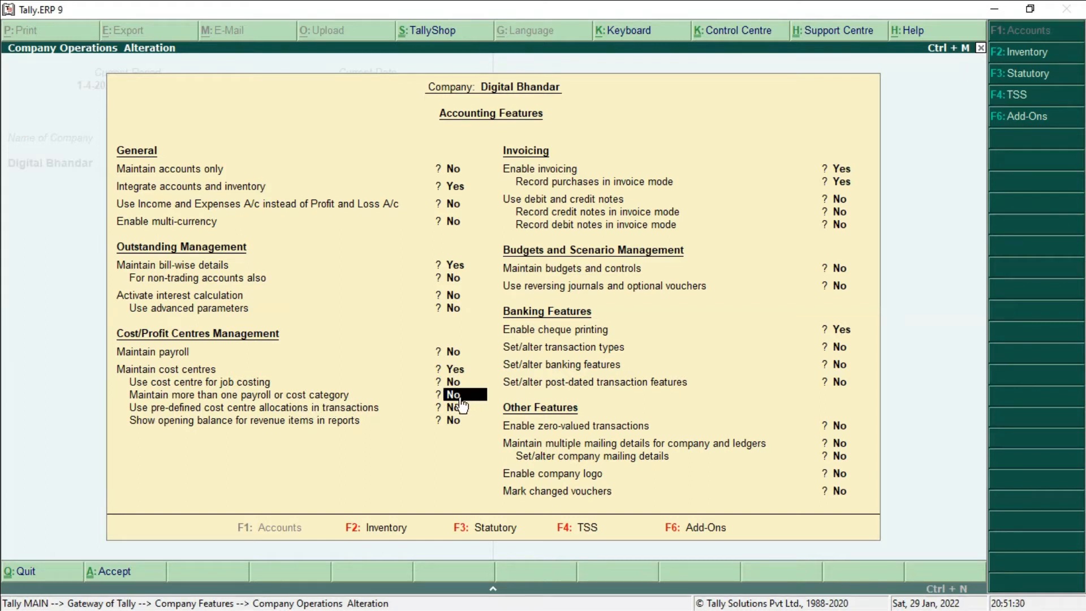
pyautogui.write('y')
pyautogui.press('Return')
pyautogui.hotkey('ctrl', 'a')
pyautogui.press('Escape')
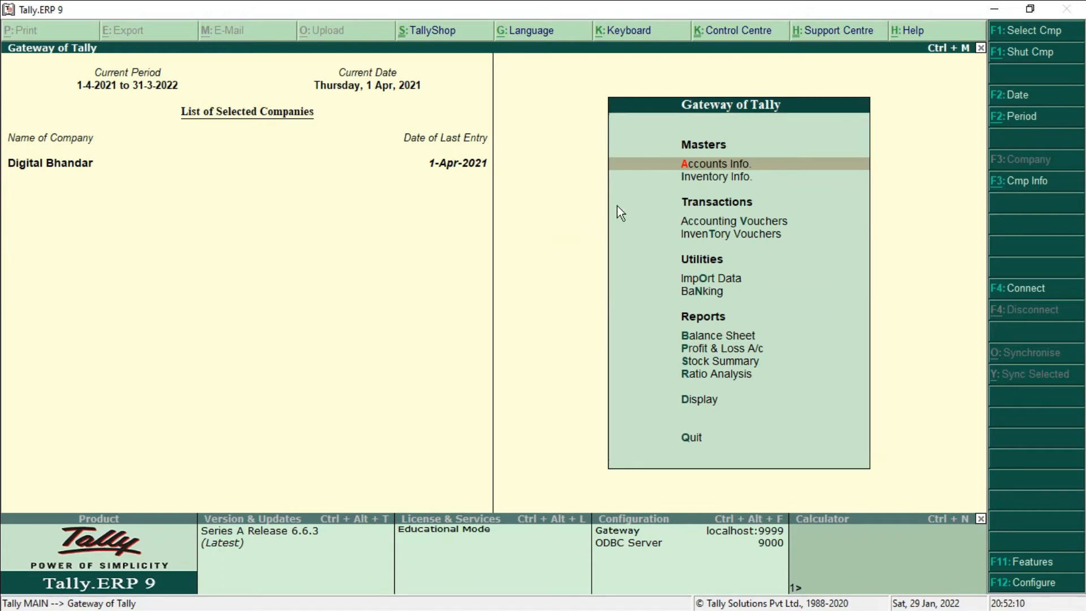
# Create a single cost category named Damoh, allocating revenue items but not non-revenue items.
pyautogui.click(718, 165)
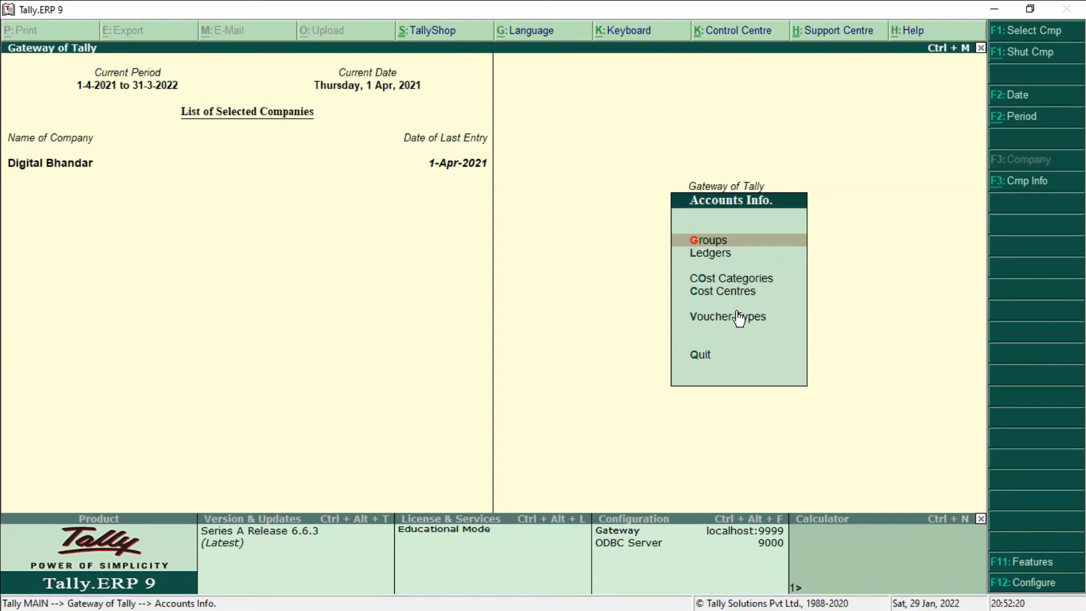
pyautogui.click(740, 281)
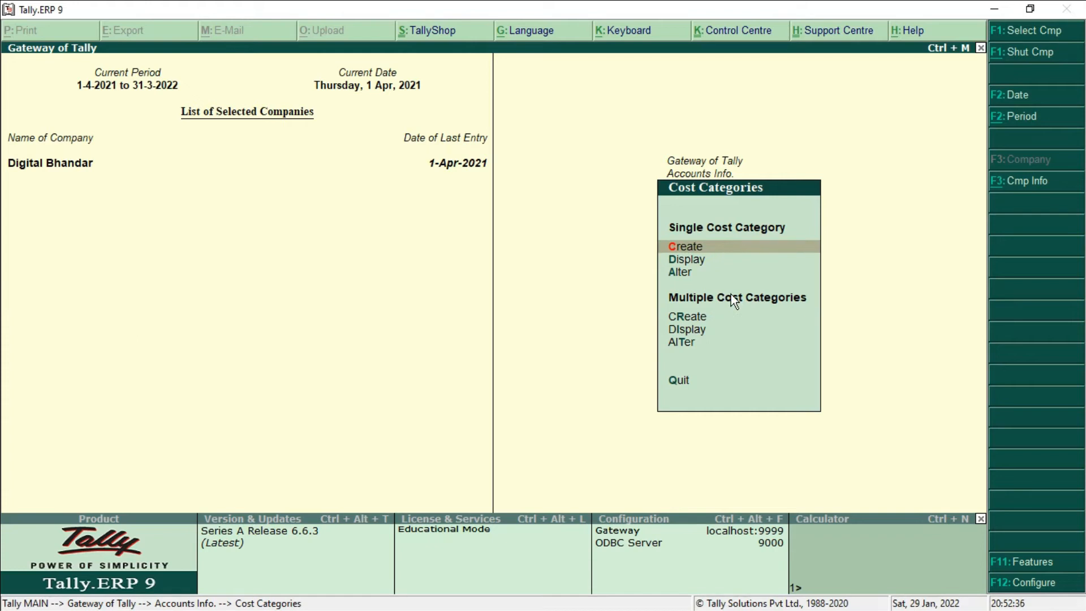
pyautogui.press('Return')
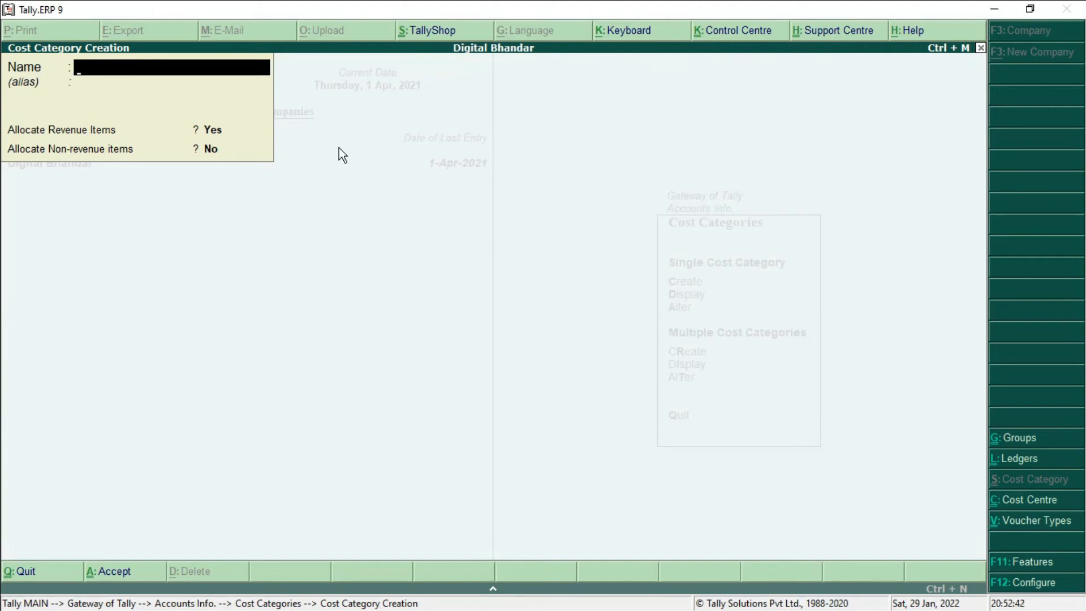
pyautogui.write('Damoh')
pyautogui.press('Return')
pyautogui.press('Return')
pyautogui.press('Return')
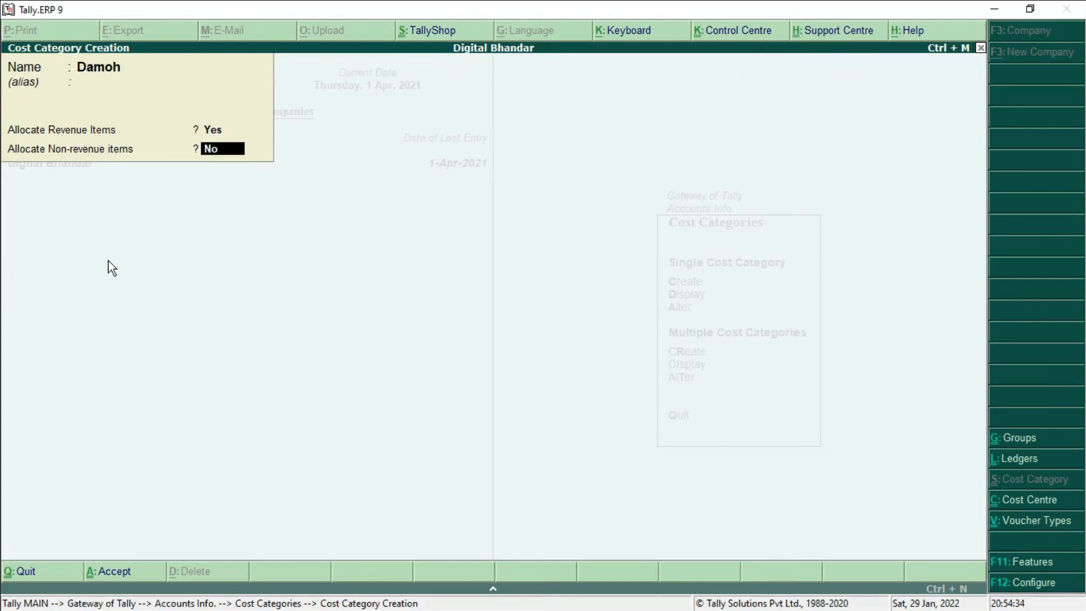
pyautogui.press('Return')
pyautogui.press('Return')
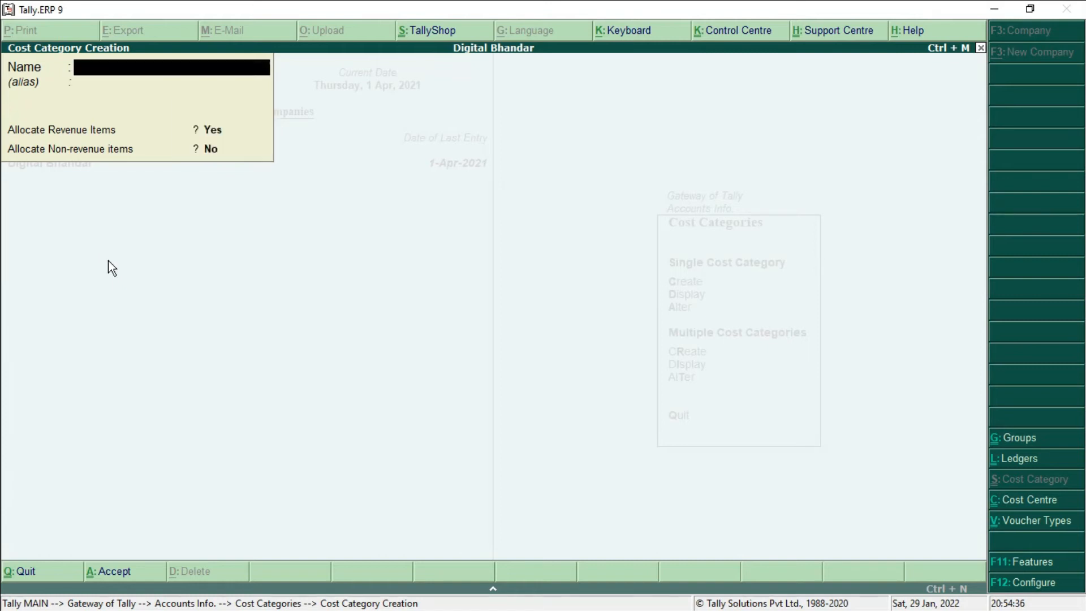
# Create a cost category named Sagar with revenue items allocated and non-revenue items not allocated.
pyautogui.write('Sagar')
pyautogui.press('Return')
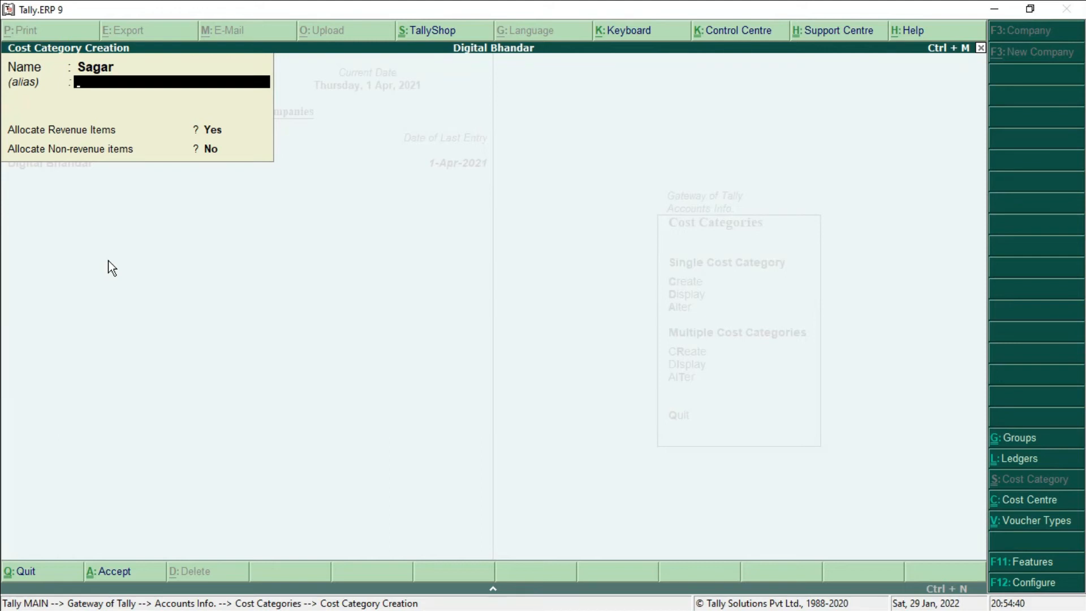
pyautogui.press('Return')
pyautogui.press('Return')
pyautogui.press('Return')
pyautogui.press('Return')
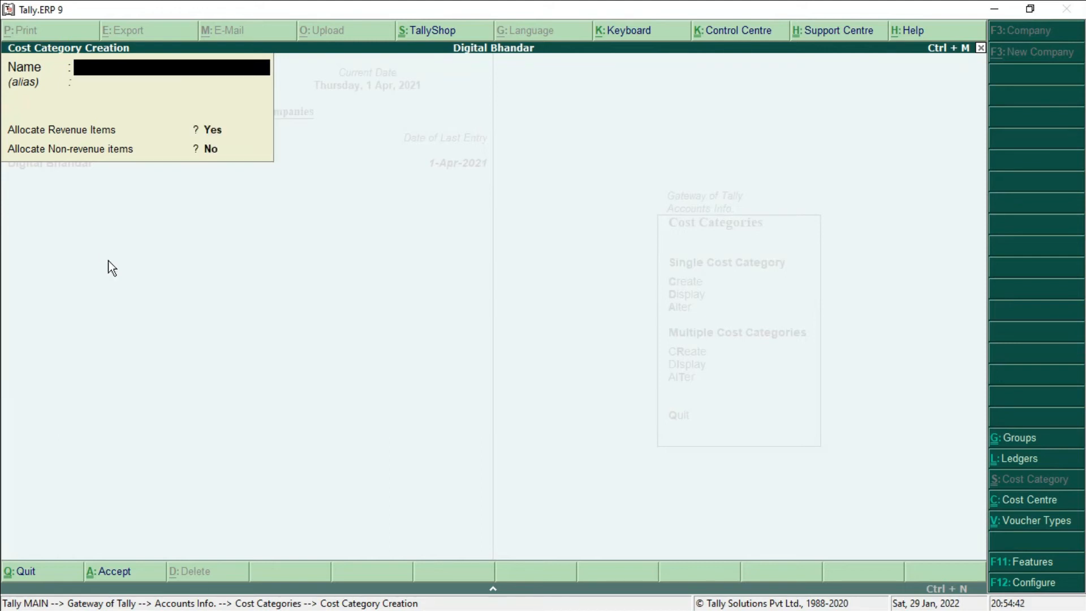
# Create a cost category named Bhopal with the default allocation options, and return to the Gateway of Tally.
pyautogui.write('Bhopal')
pyautogui.press('Return')
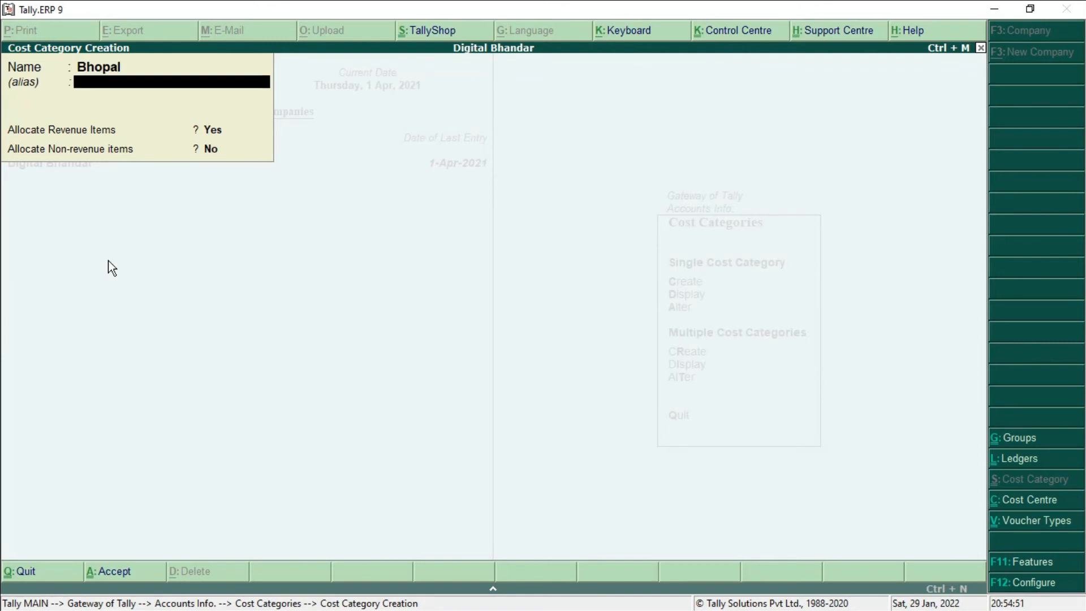
pyautogui.press('Return')
pyautogui.press('Return')
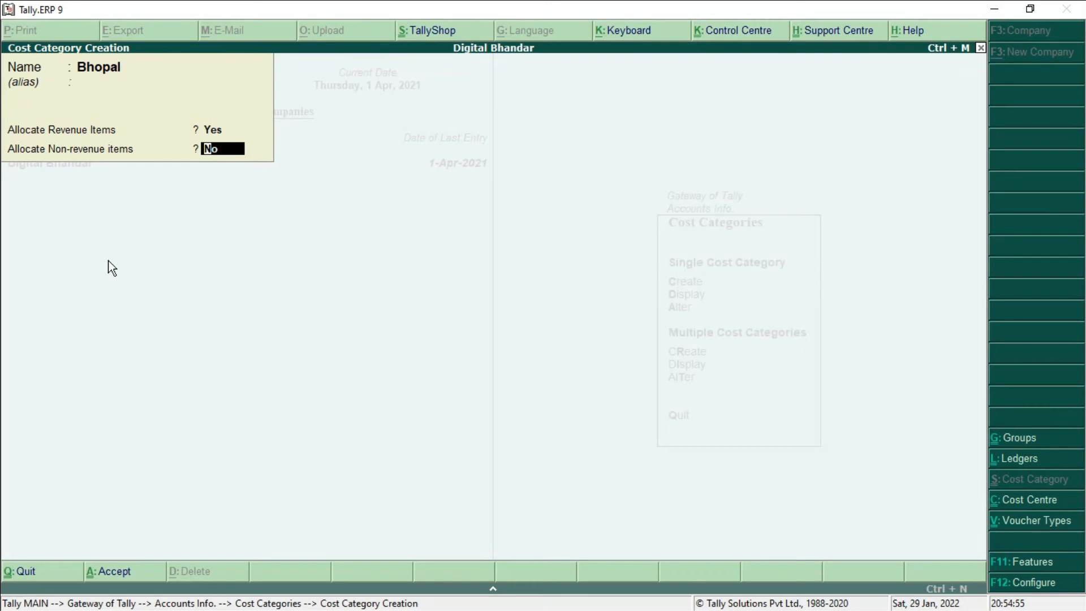
pyautogui.press('Return')
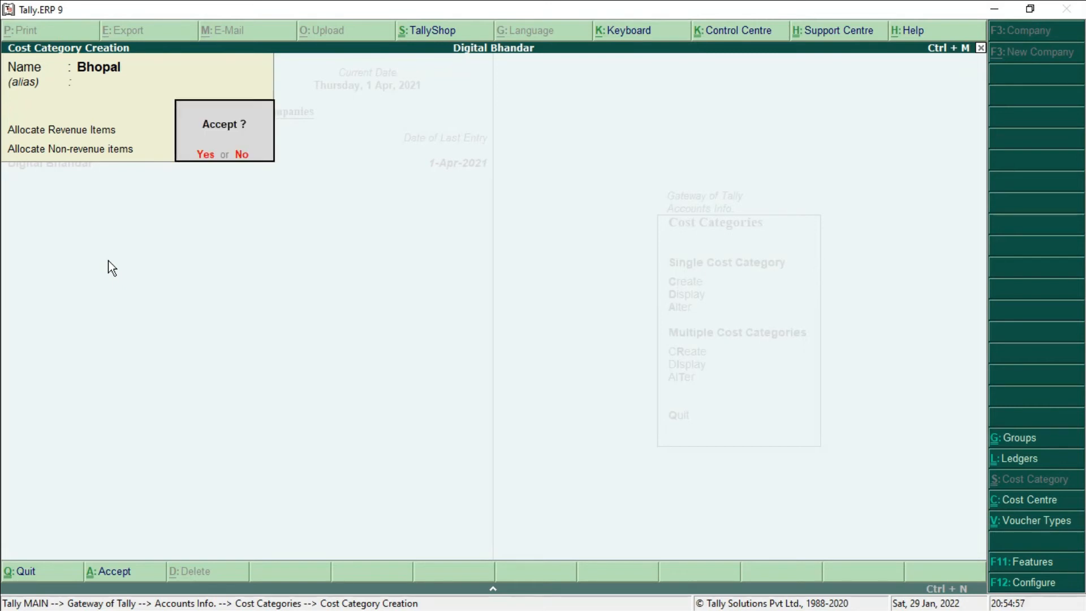
pyautogui.press('Return')
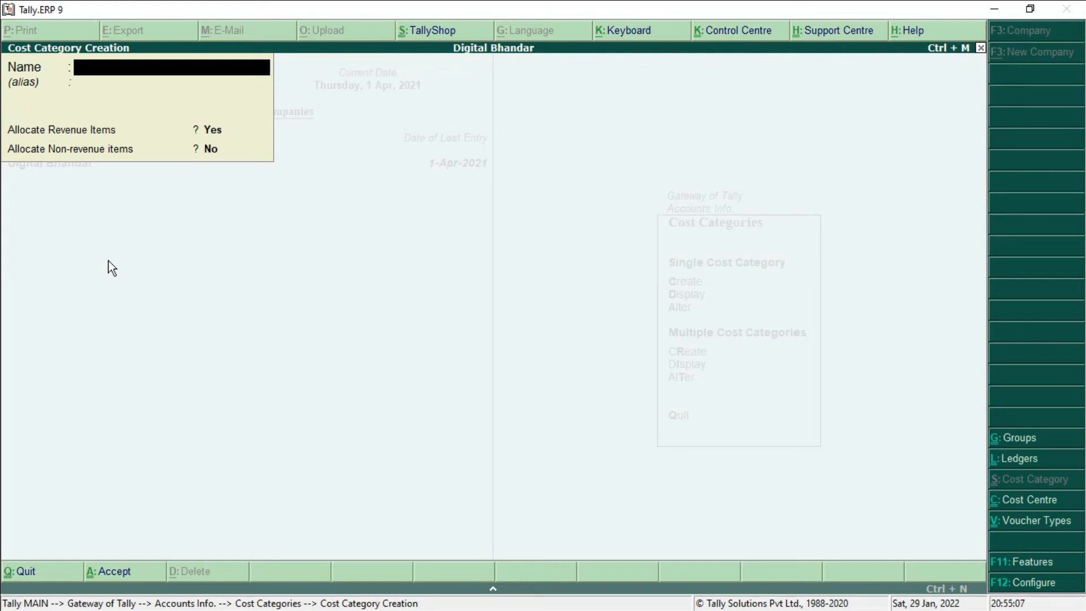
pyautogui.press('Escape')
pyautogui.press('Return')
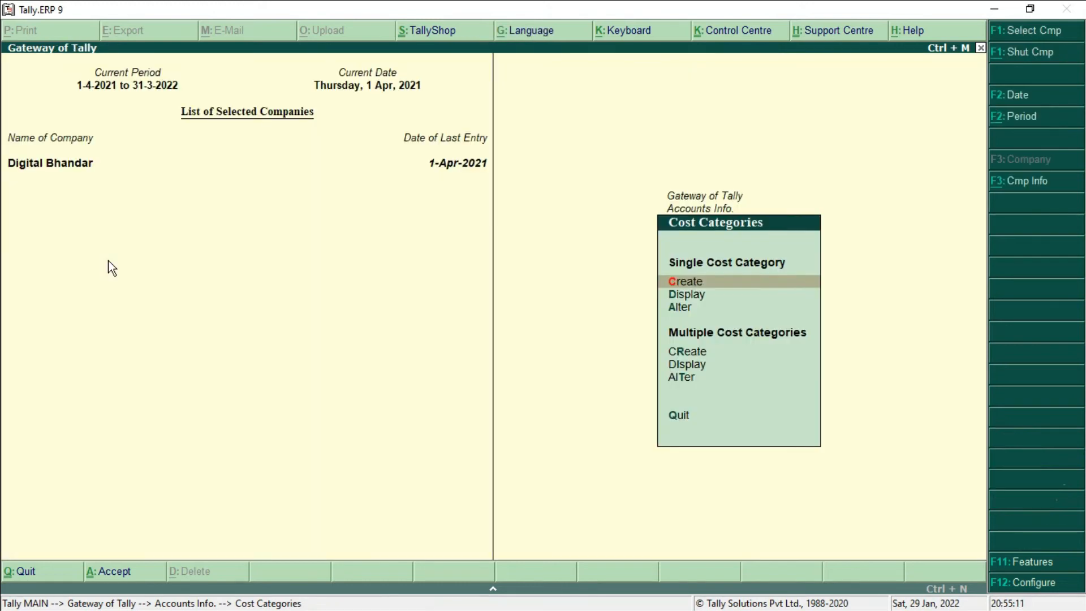
pyautogui.press('Escape')
pyautogui.press('Escape')
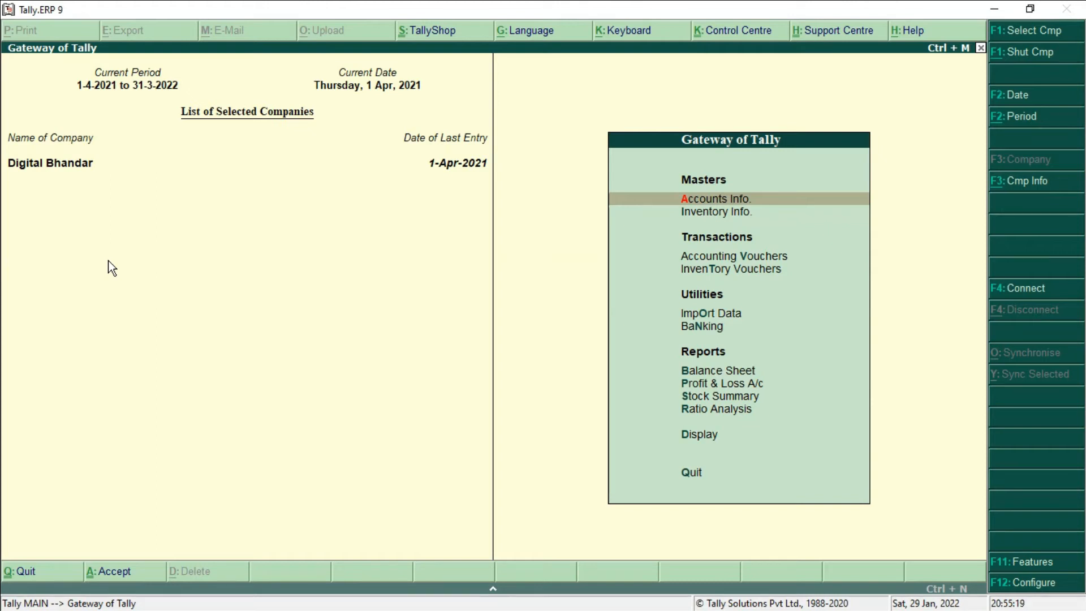
# Create a single cost centre named B1 in the Bhopal category, under Primary.
pyautogui.press('Return')
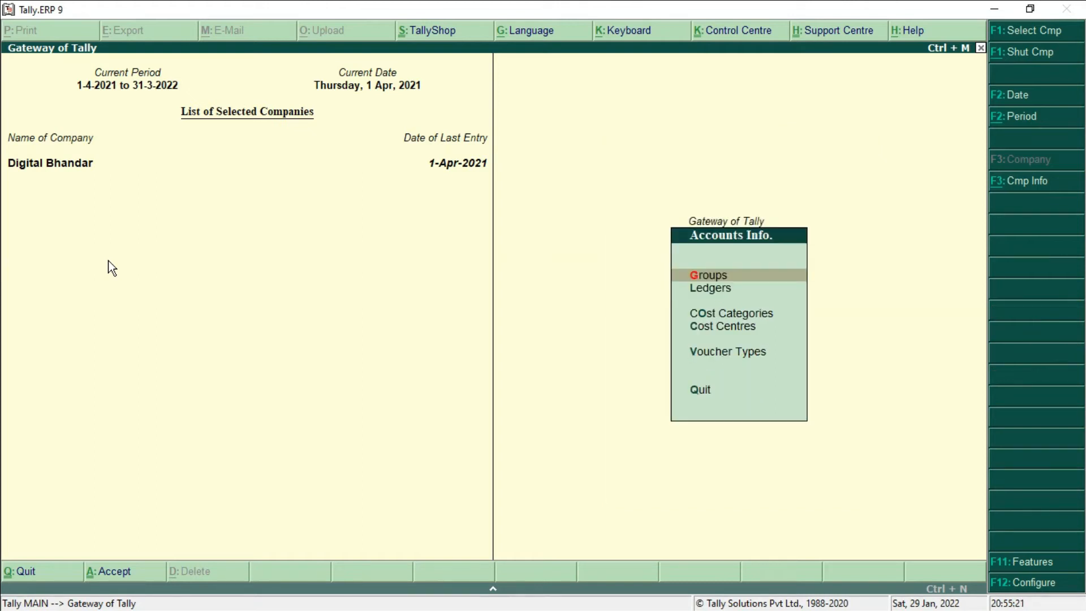
pyautogui.press('Down')
pyautogui.press('Down')
pyautogui.press('Down')
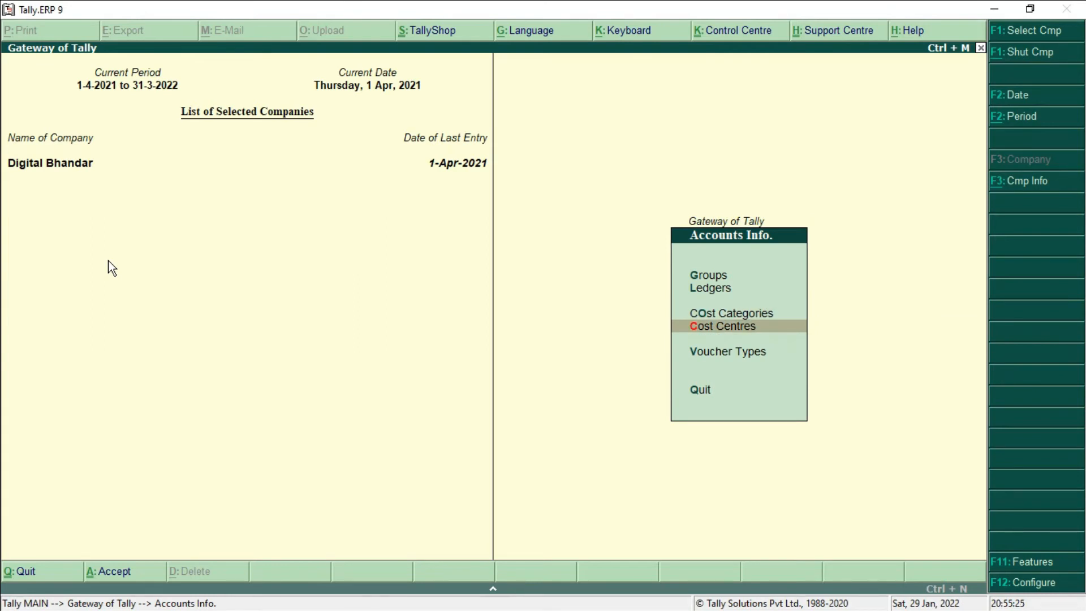
pyautogui.press('Return')
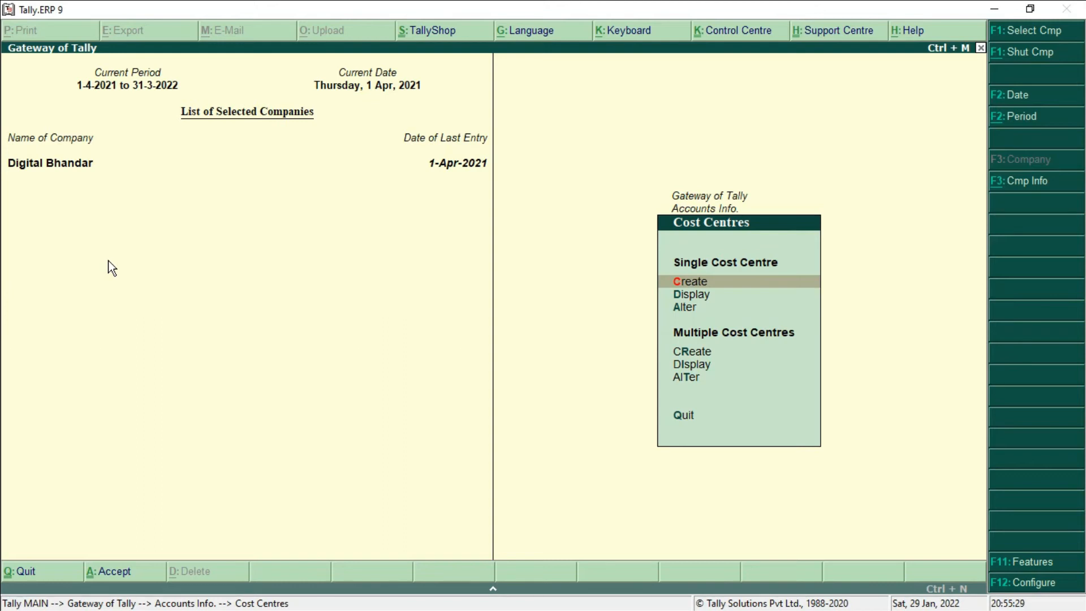
pyautogui.press('Return')
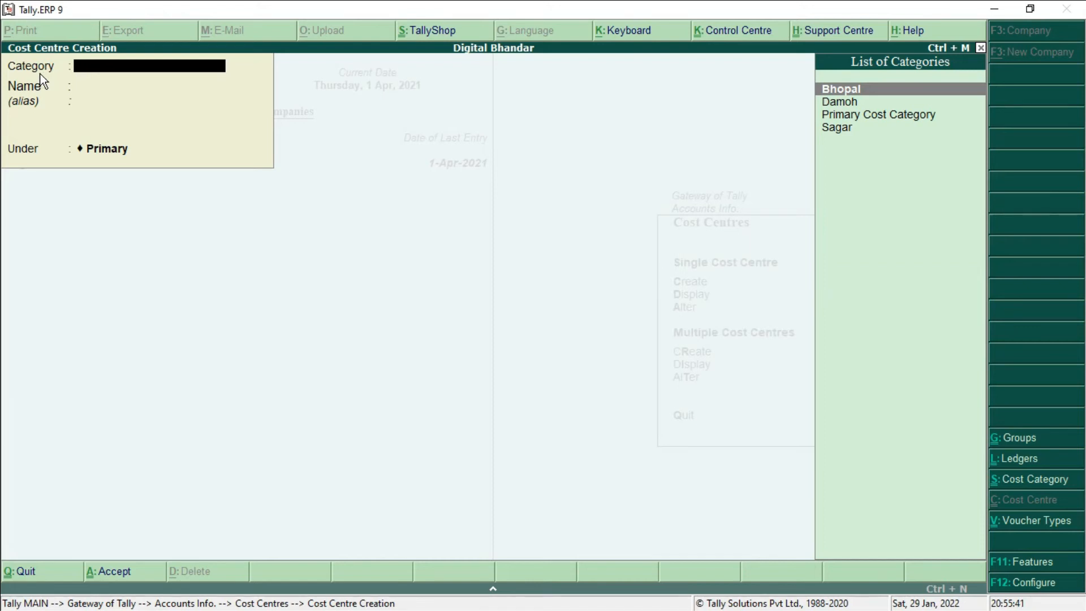
pyautogui.press('Return')
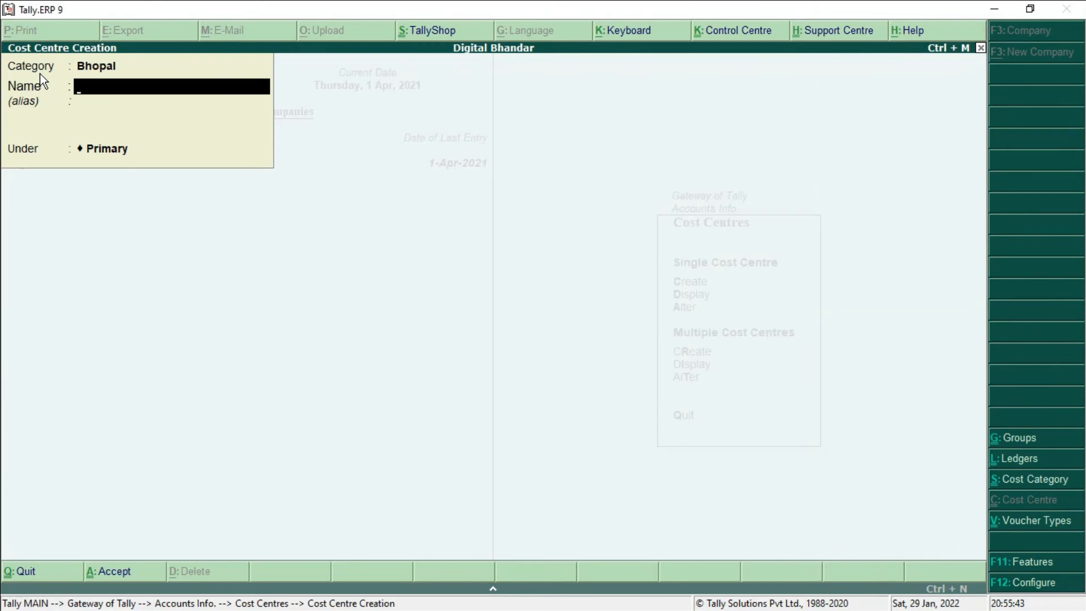
pyautogui.write('B1')
pyautogui.press('Return')
pyautogui.press('Return')
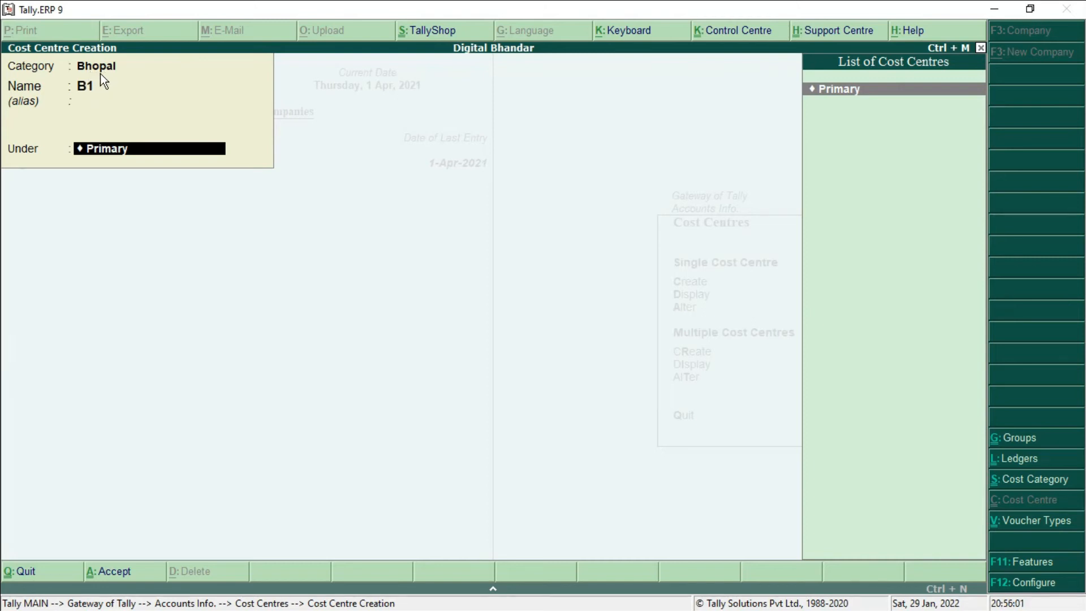
pyautogui.press('Return')
pyautogui.press('Return')
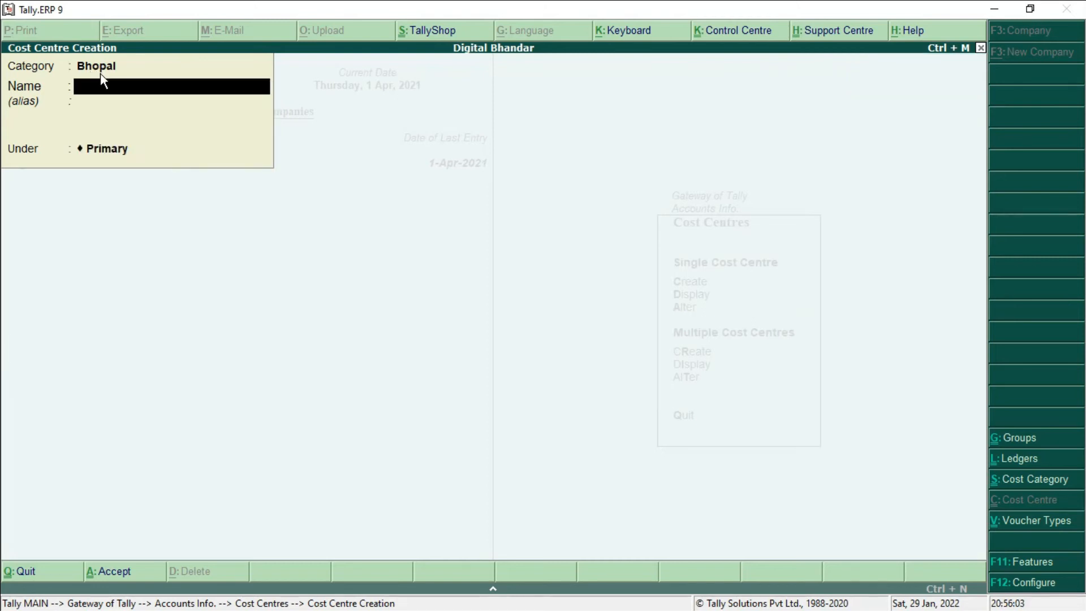
# Create a second cost centre named B2 in the Bhopal category, under Primary.
pyautogui.write('B2')
pyautogui.press('Return')
pyautogui.press('Return')
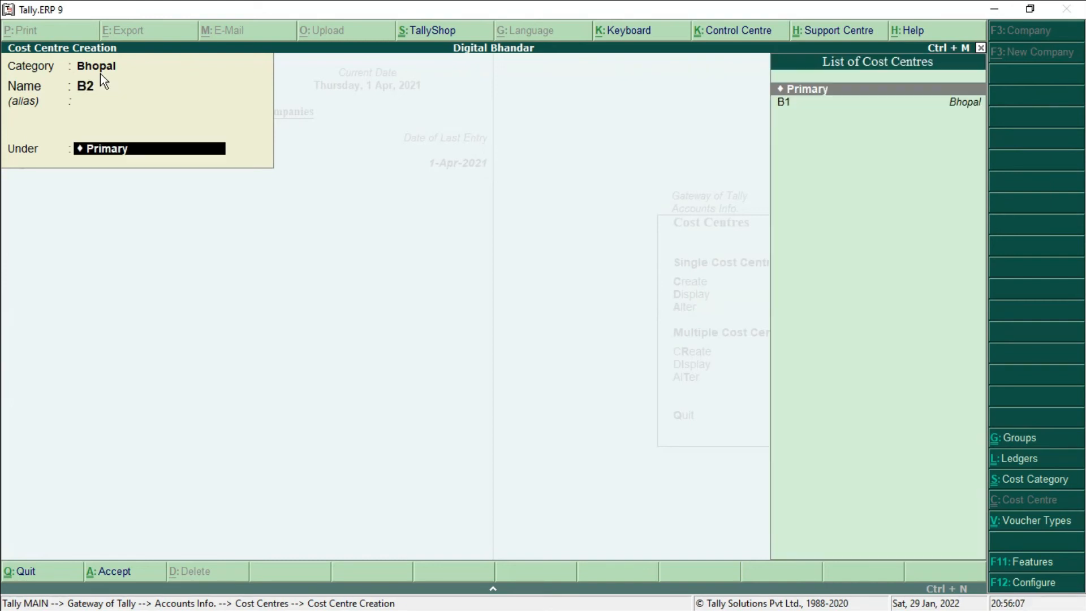
pyautogui.press('Return')
pyautogui.press('Return')
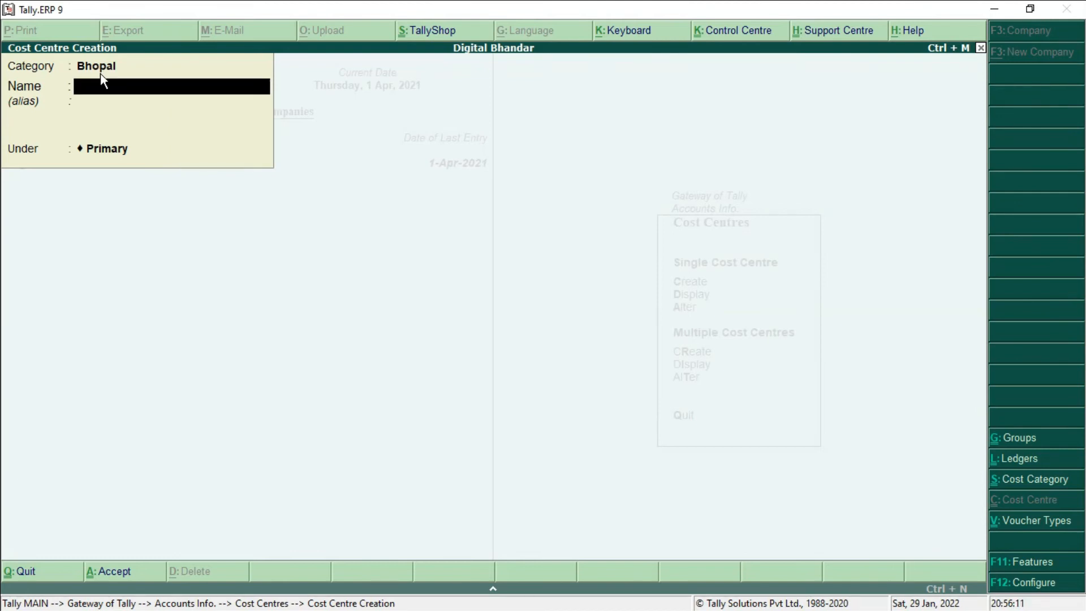
# Switch the category to Damoh and create a cost centre named D1 under Primary.
pyautogui.press('BackSpace')
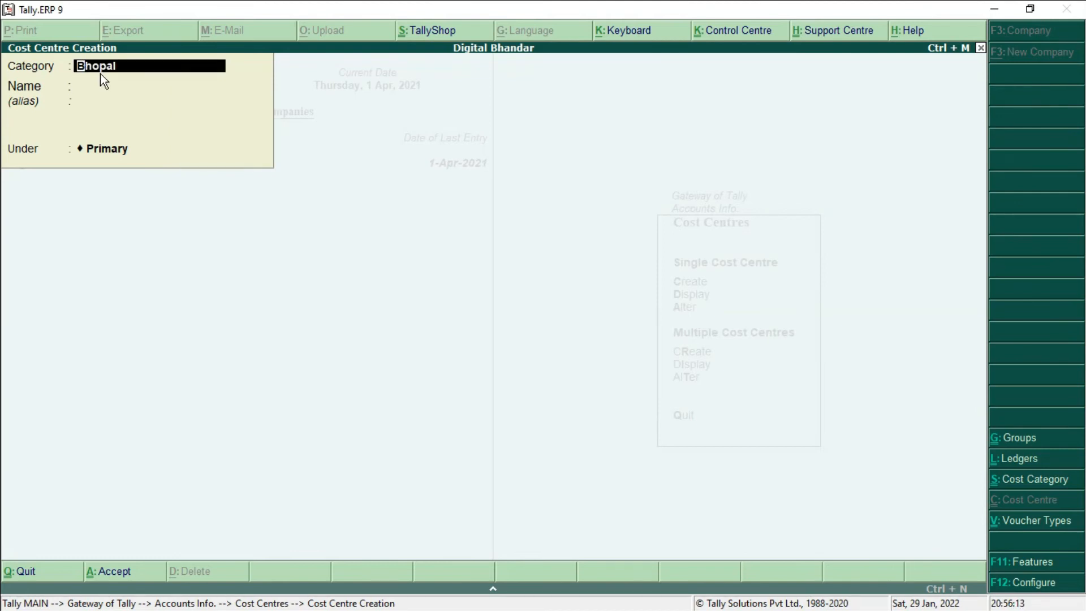
pyautogui.write('Da')
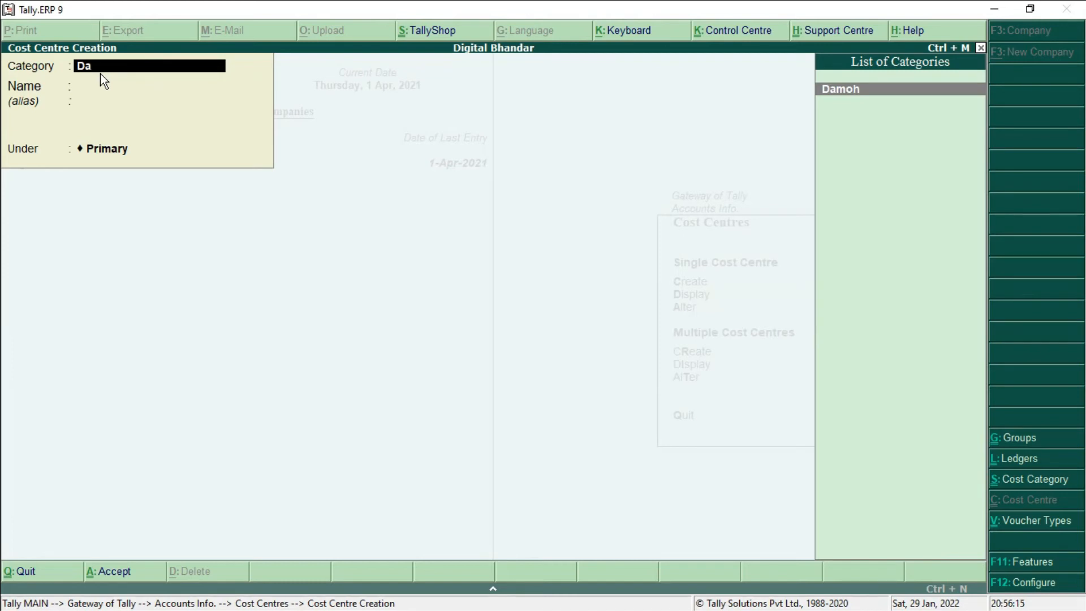
pyautogui.press('Return')
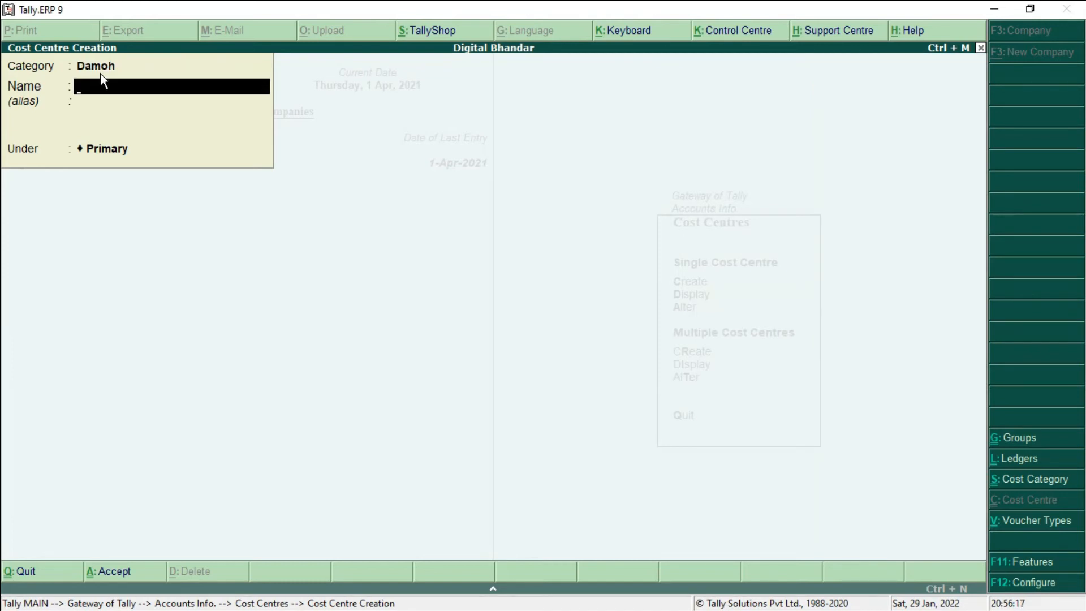
pyautogui.write('D1')
pyautogui.press('Return')
pyautogui.press('Return')
pyautogui.press('Return')
pyautogui.press('Return')
# Create a second cost centre named D2 in the Damoh category, under Primary.
pyautogui.write('D2')
pyautogui.press('Return')
pyautogui.press('Return')
pyautogui.press('Return')
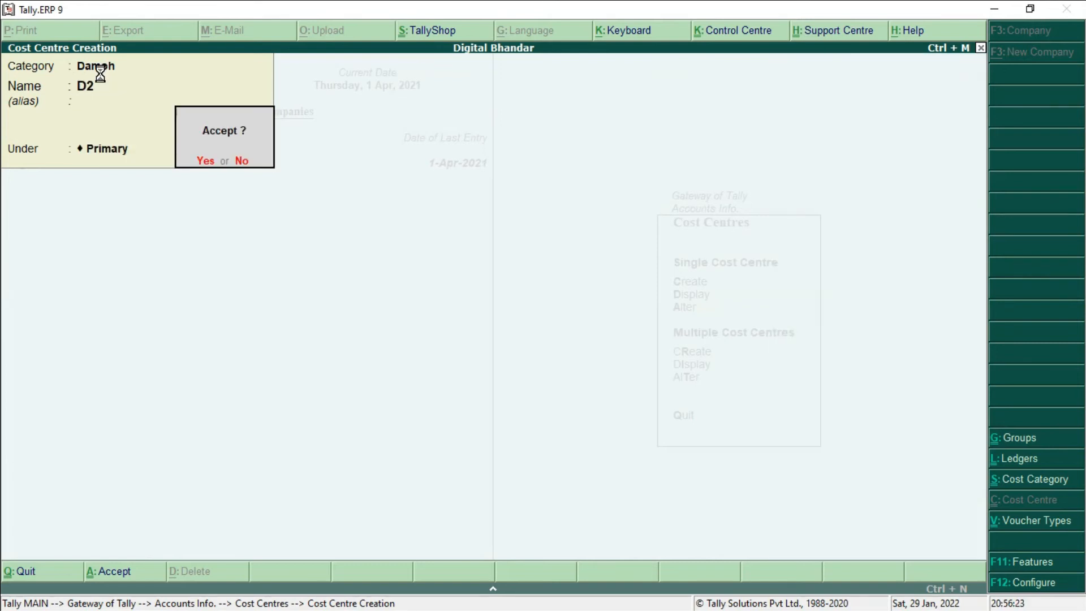
pyautogui.press('Return')
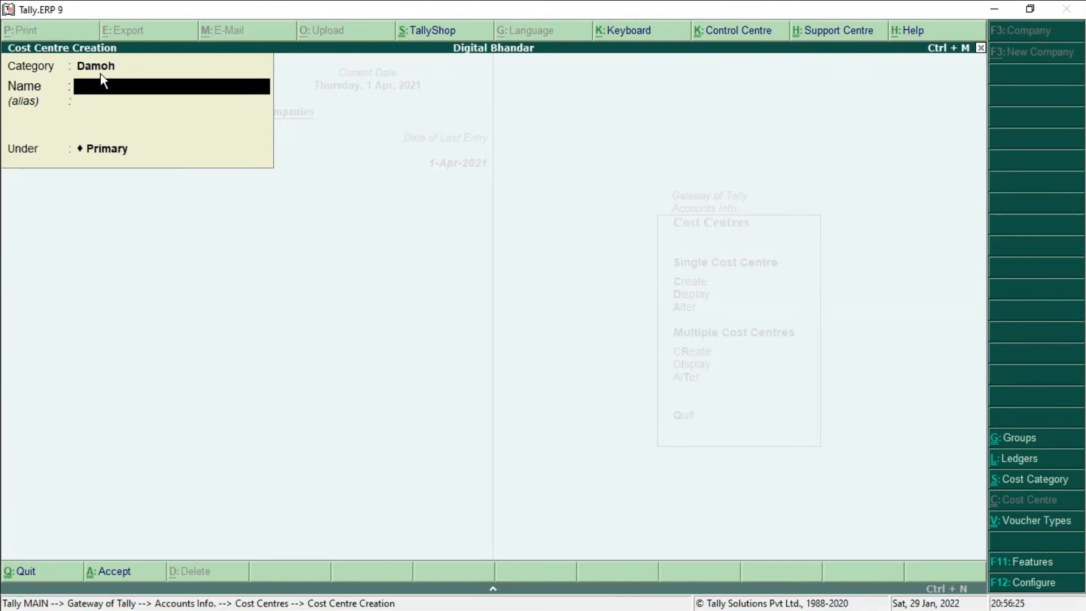
# Switch the category to Sagar and create a cost centre named S1 under Primary.
pyautogui.press('BackSpace')
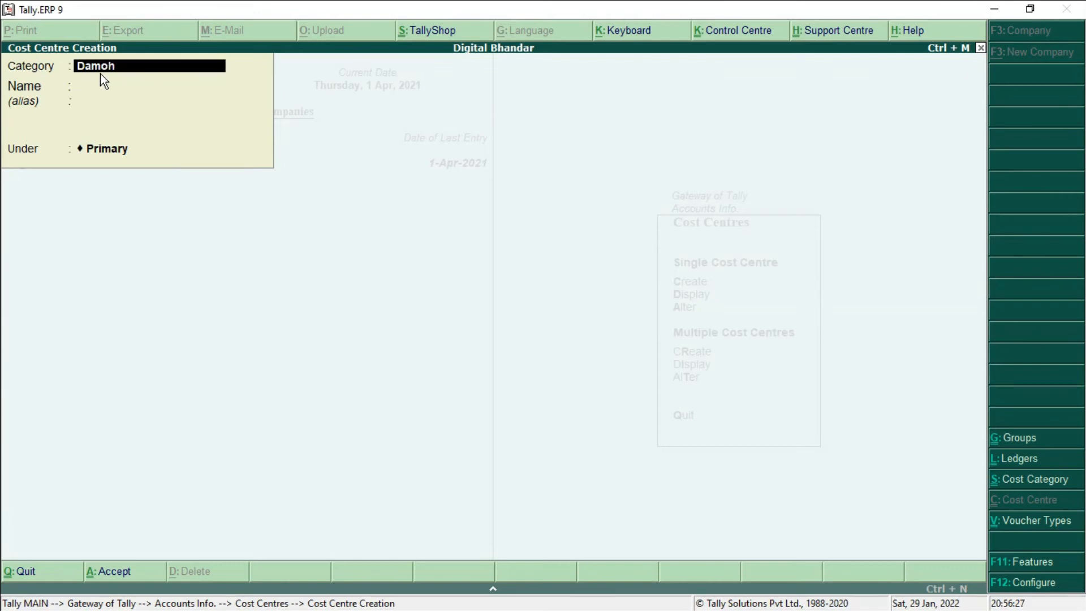
pyautogui.write('Sa')
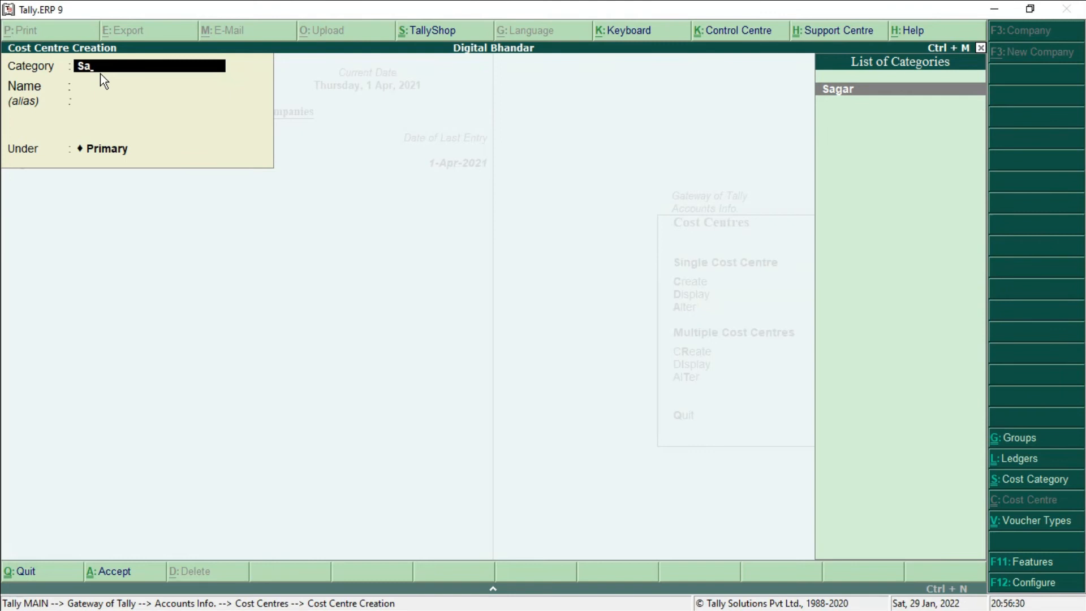
pyautogui.press('Return')
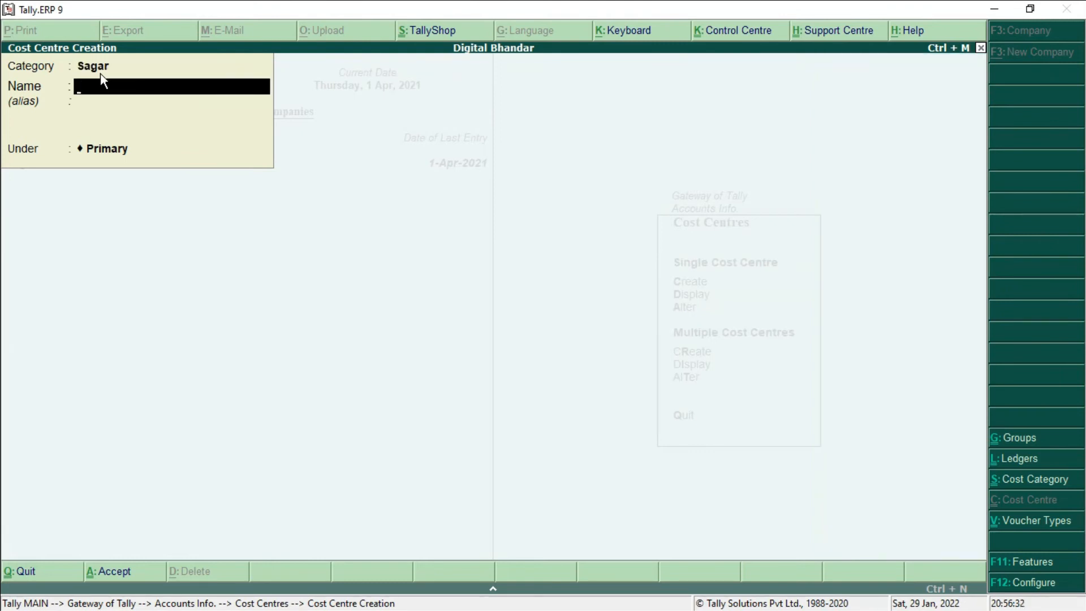
pyautogui.press('Return')
pyautogui.press('Return')
pyautogui.press('Return')
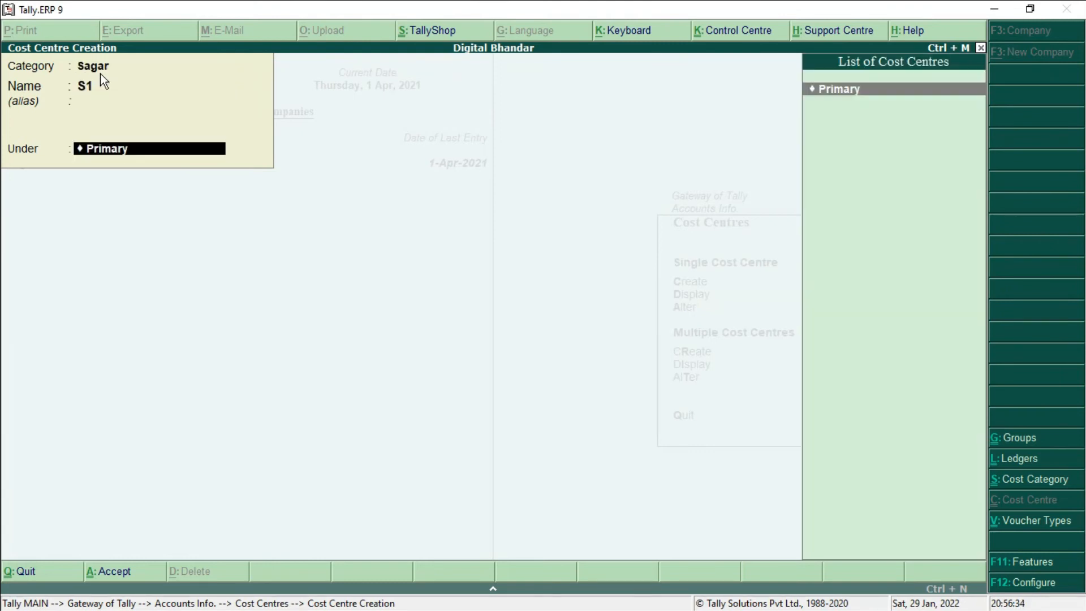
# Create a second cost centre named S2 in the Sagar category, under Primary, and leave cost centre creation.
pyautogui.write('yS2')
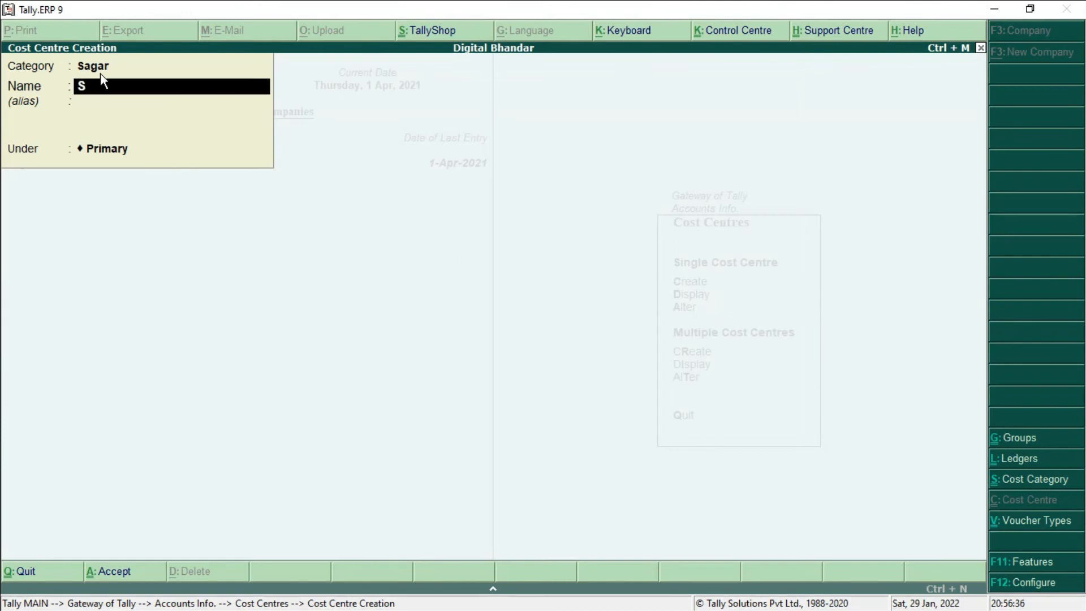
pyautogui.press('Return')
pyautogui.press('Return')
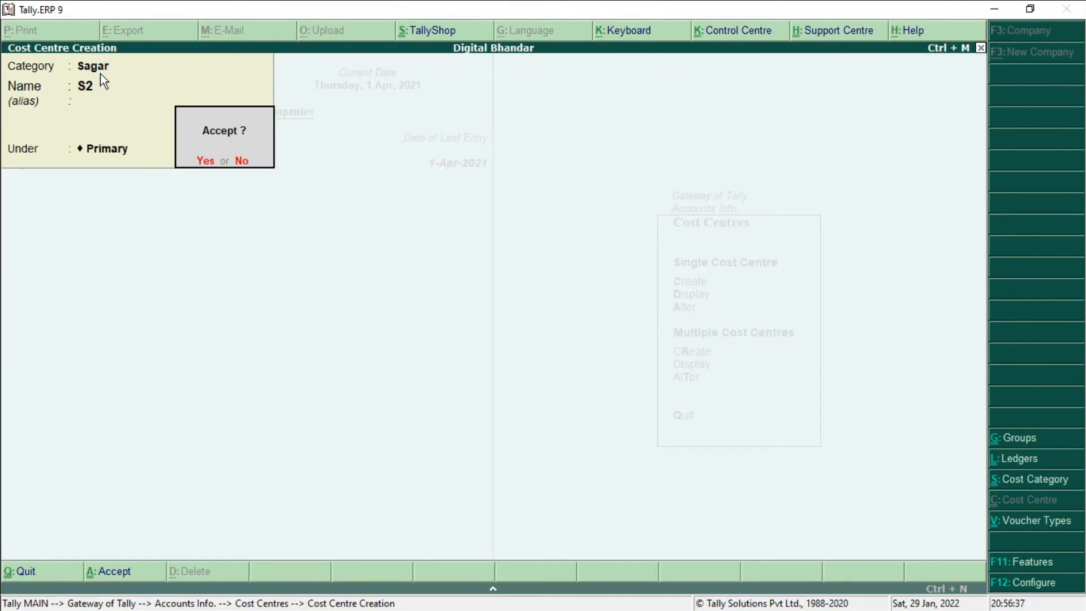
pyautogui.press('y')
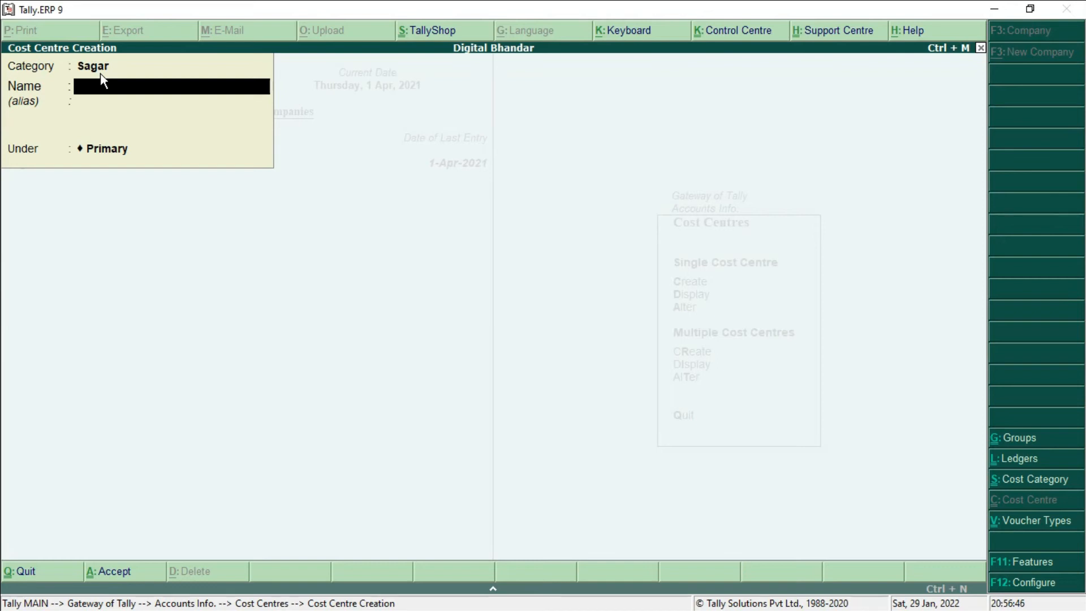
pyautogui.press('Escape')
pyautogui.press('Return')
pyautogui.press('Escape')
pyautogui.press('Escape')
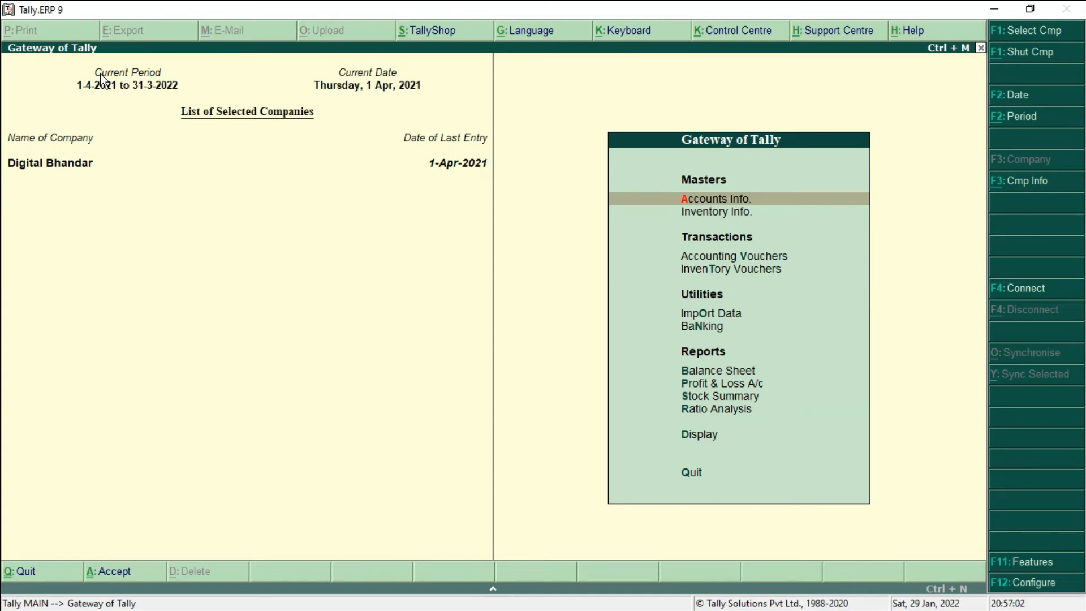
# Start a new single ledger named Electricity Bill, leaving its alias empty.
pyautogui.press('Return')
pyautogui.press('Down')
pyautogui.press('Return')
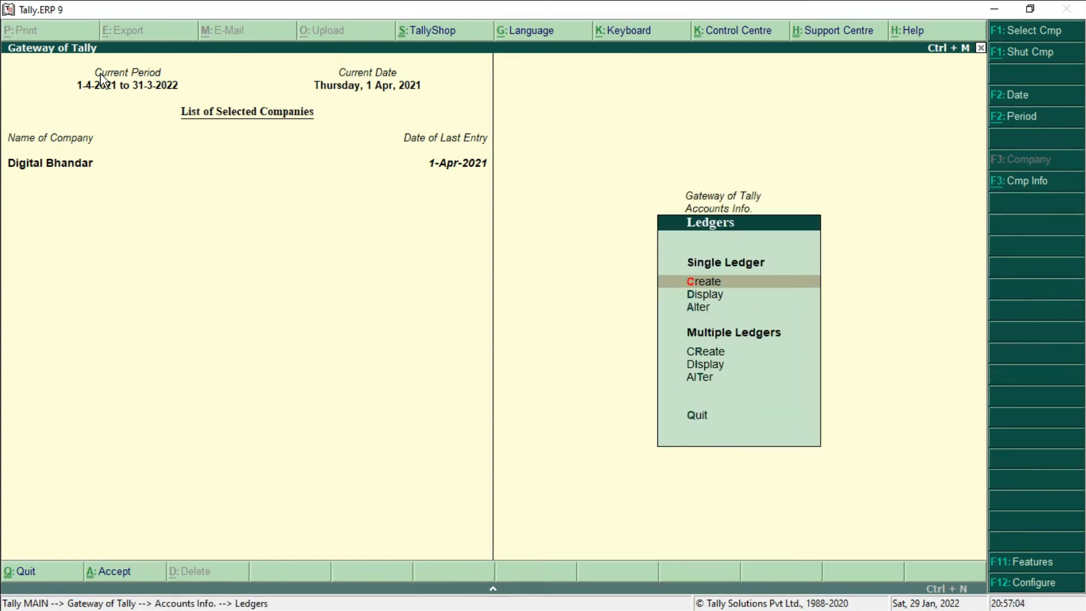
pyautogui.press('Return')
pyautogui.write('E')
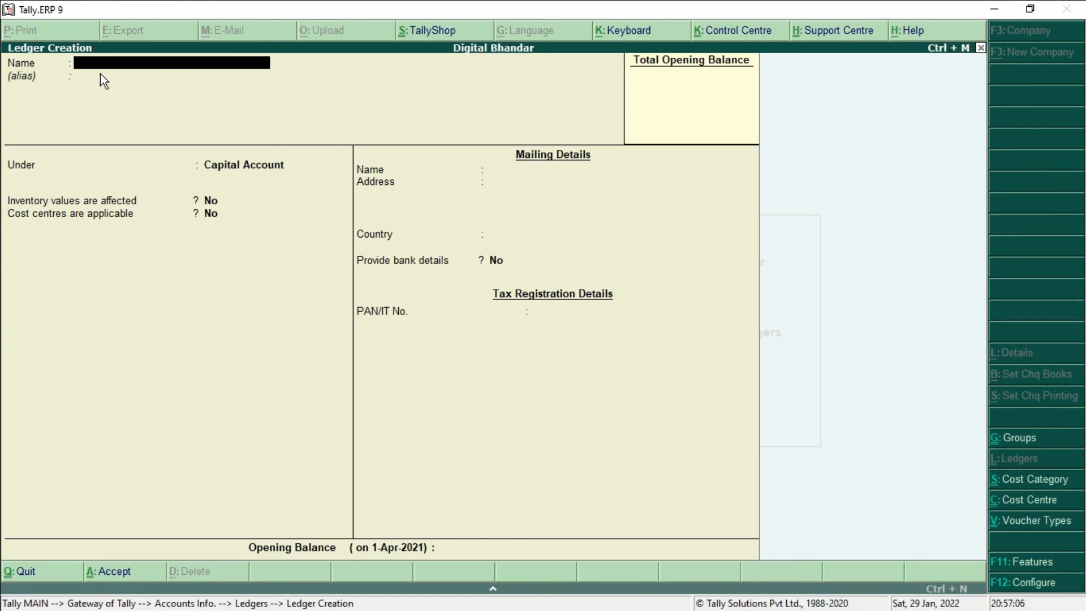
pyautogui.write('lectricity Bill')
pyautogui.press('Return')
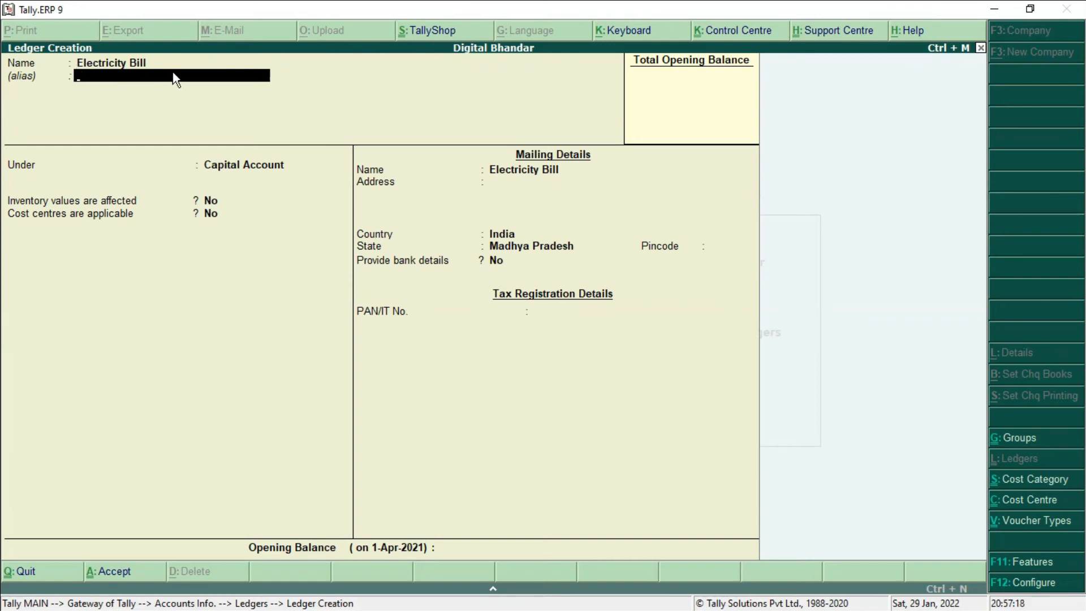
pyautogui.press('Return')
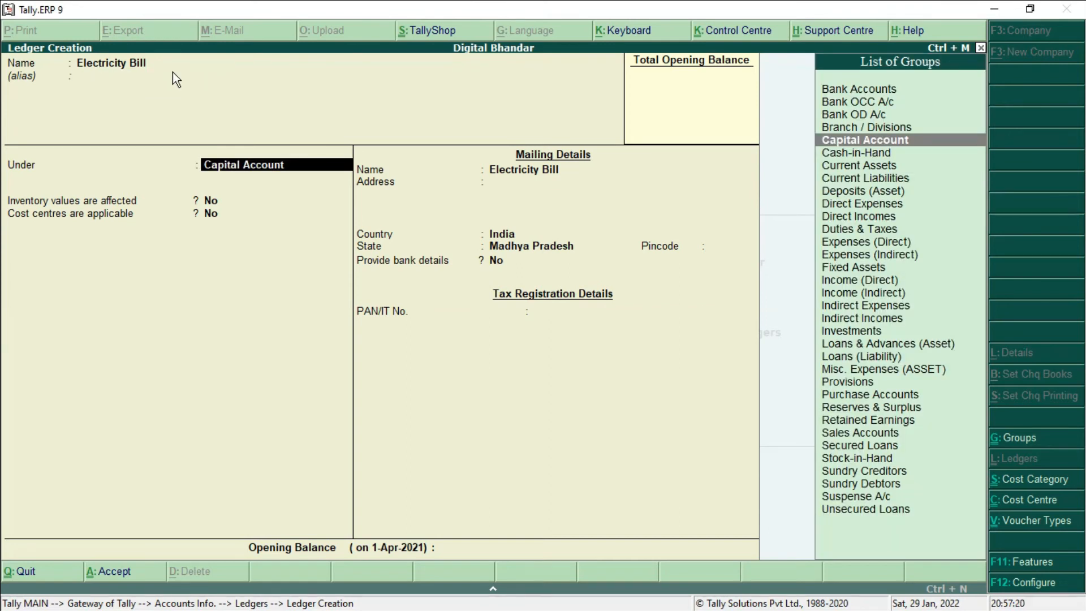
# Place the Electricity Bill ledger under Indirect Expenses, with ledger type Not Applicable and cost centres applicable, and save it.
pyautogui.press('Down')
pyautogui.press('Down')
pyautogui.press('Down')
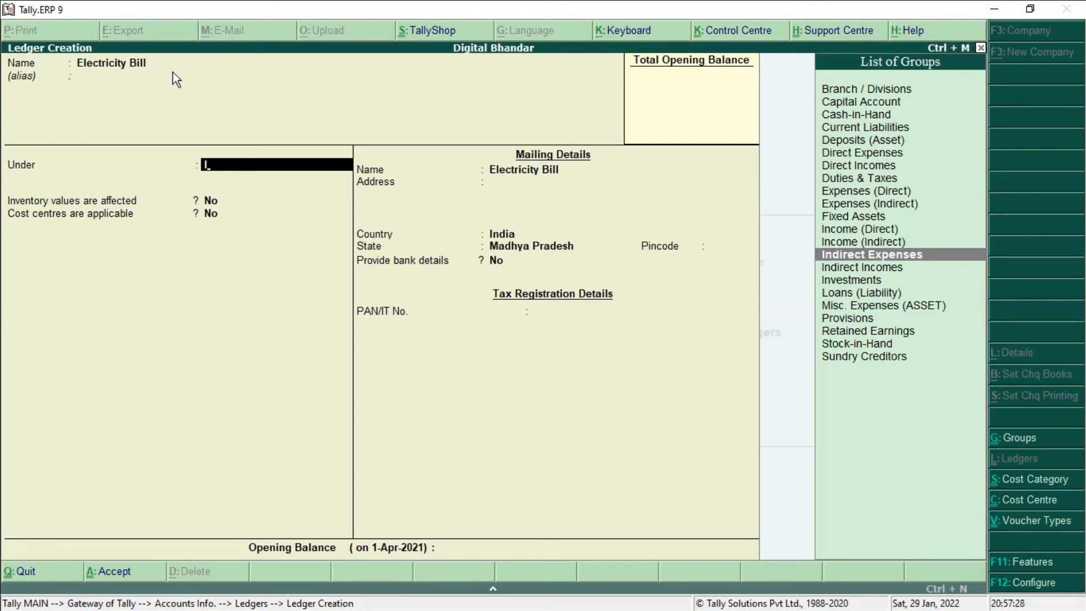
pyautogui.press('Return')
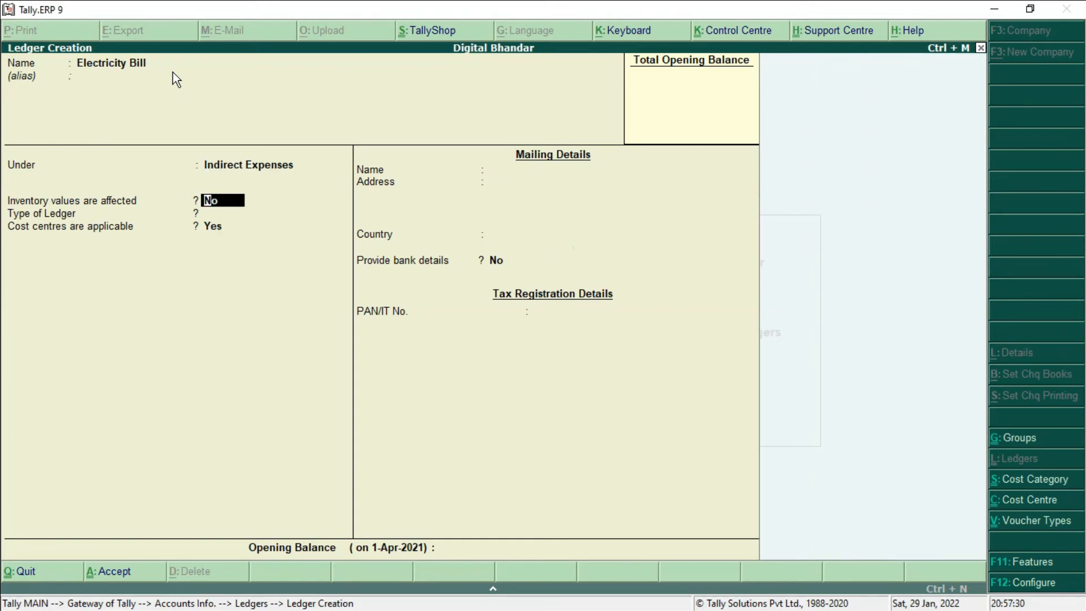
pyautogui.press('Return')
pyautogui.press('Return')
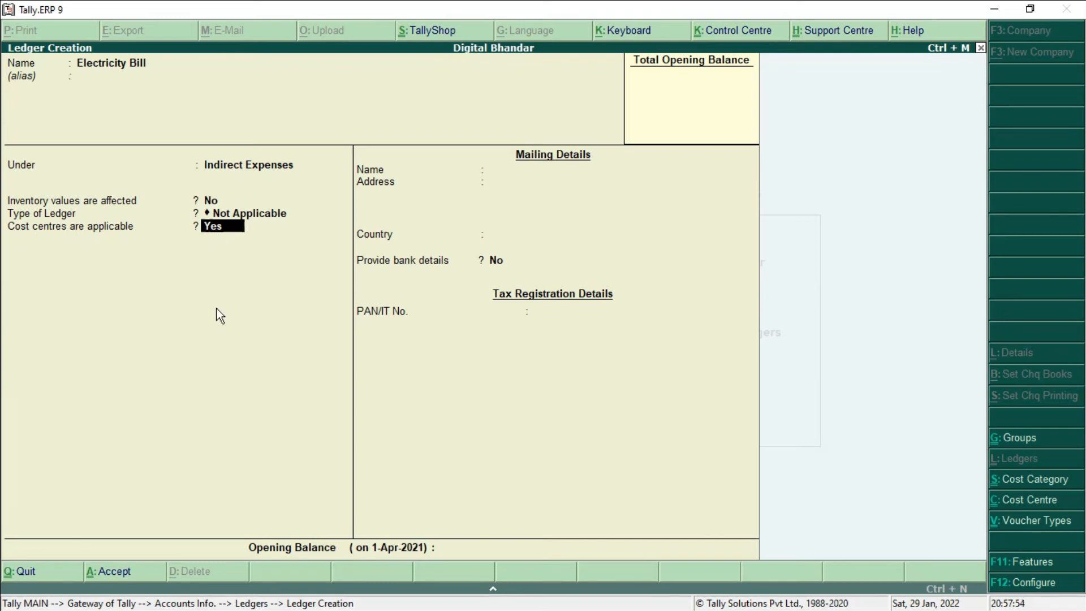
pyautogui.press('Return')
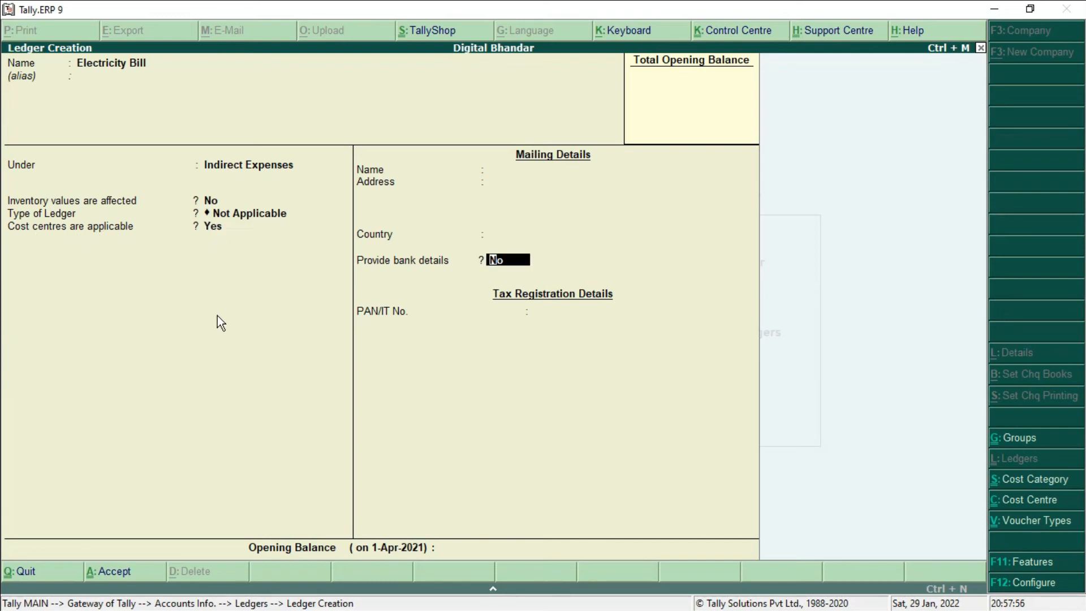
pyautogui.hotkey('ctrl', 'a')
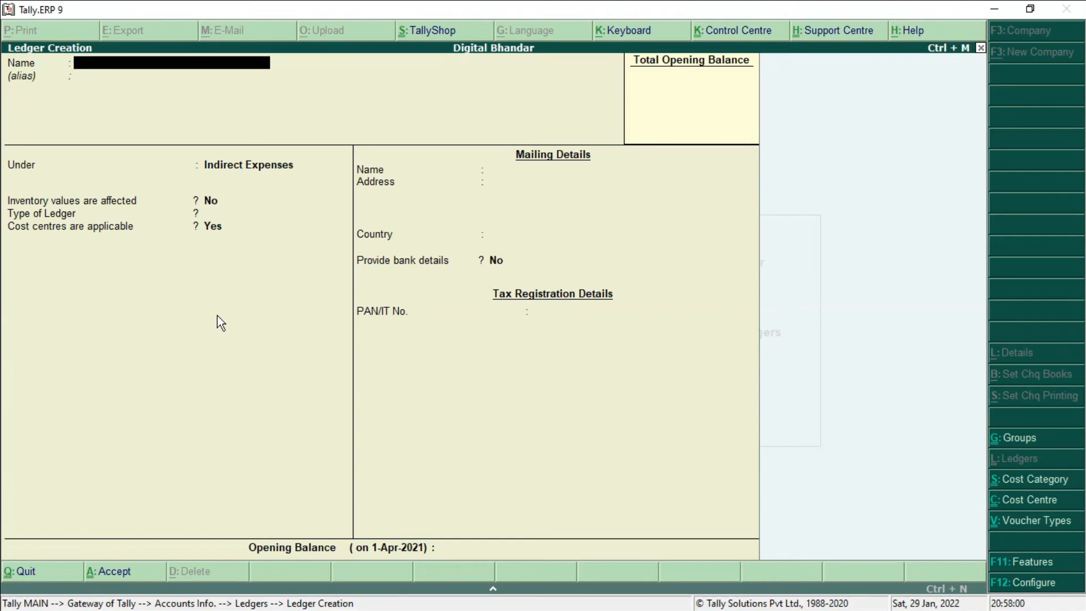
pyautogui.press('Escape')
pyautogui.press('Return')
pyautogui.press('Escape')
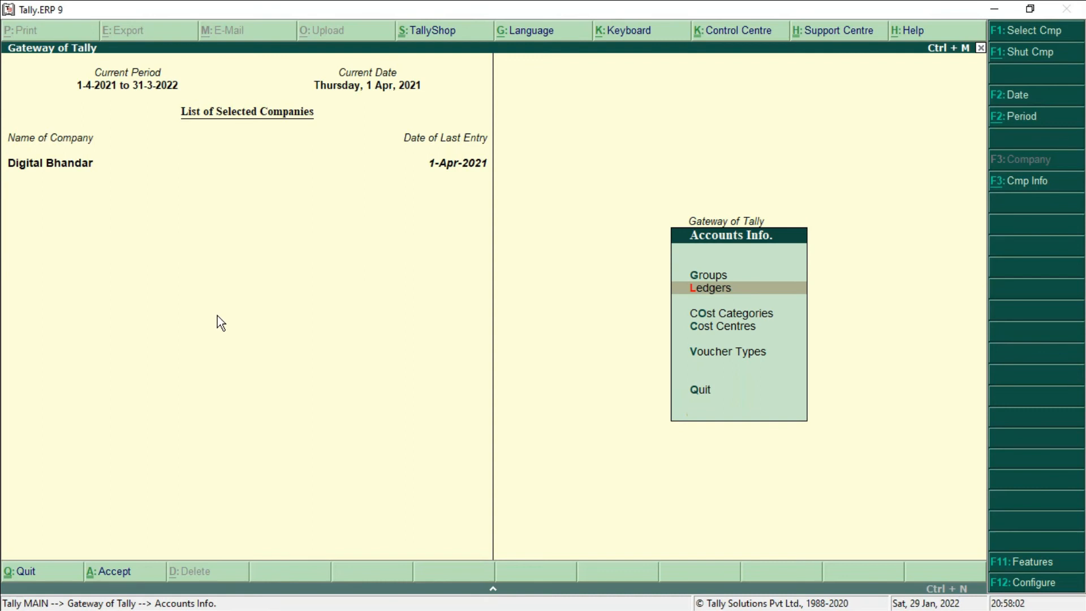
pyautogui.press('Escape')
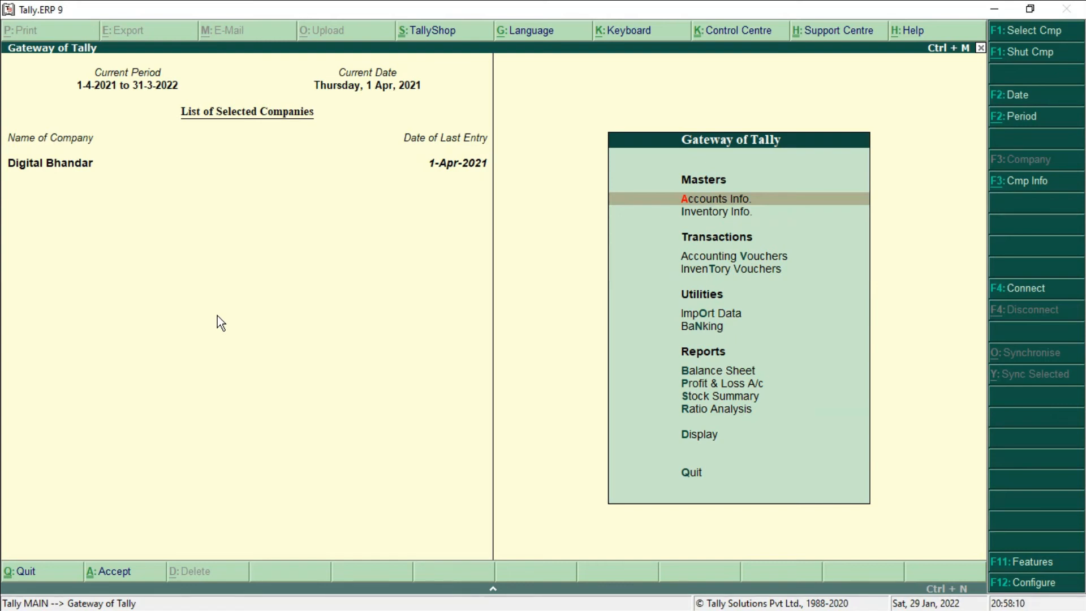
# Start a payment accounting voucher and debit the Electricity Bill ledger with 10,000.
pyautogui.press('Down')
pyautogui.press('Down')
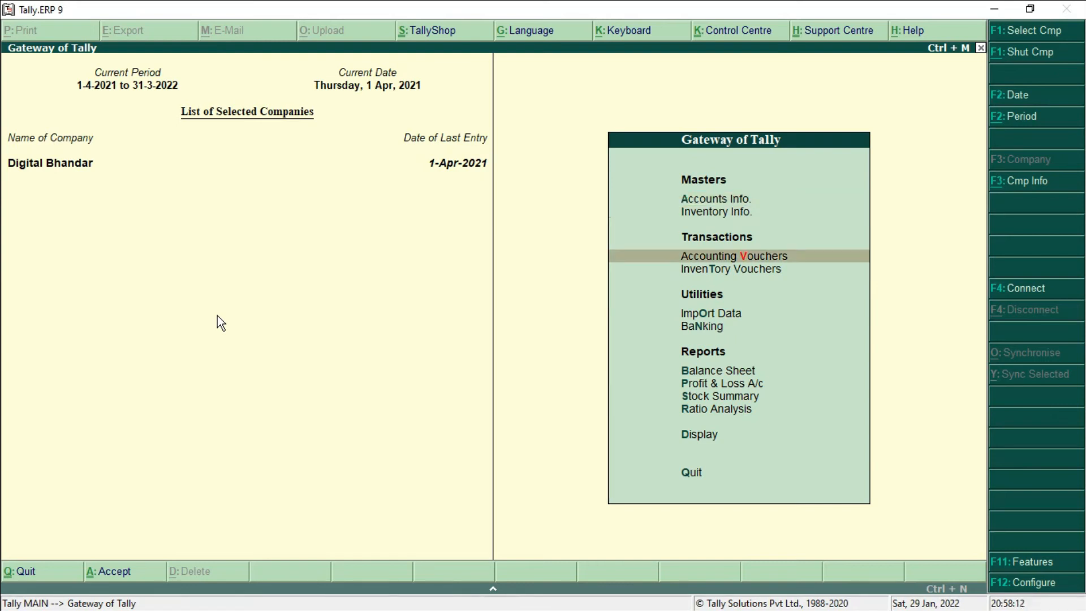
pyautogui.press('Return')
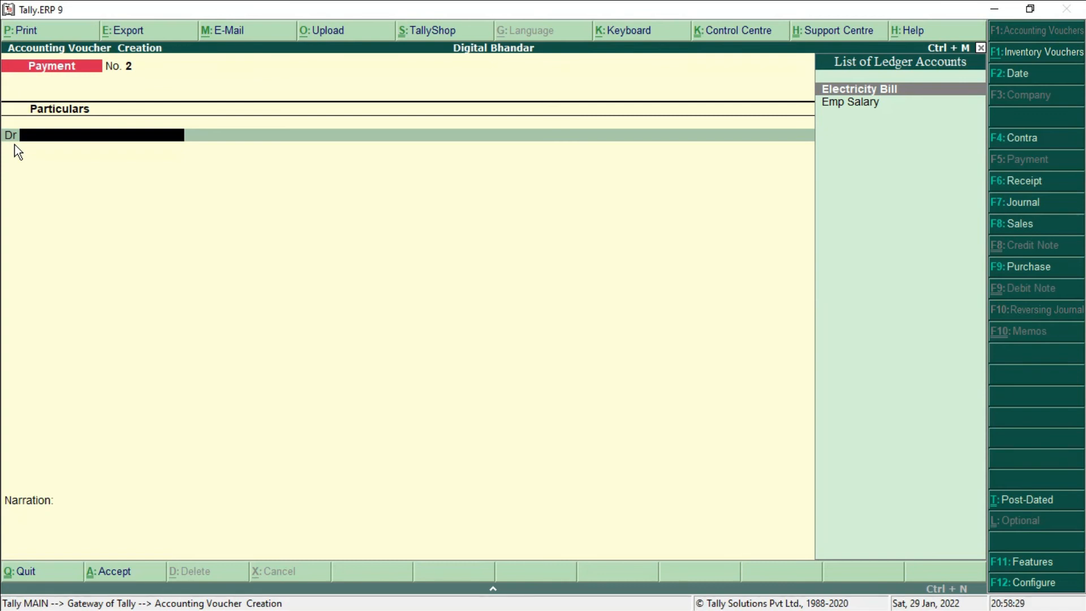
pyautogui.press('Return')
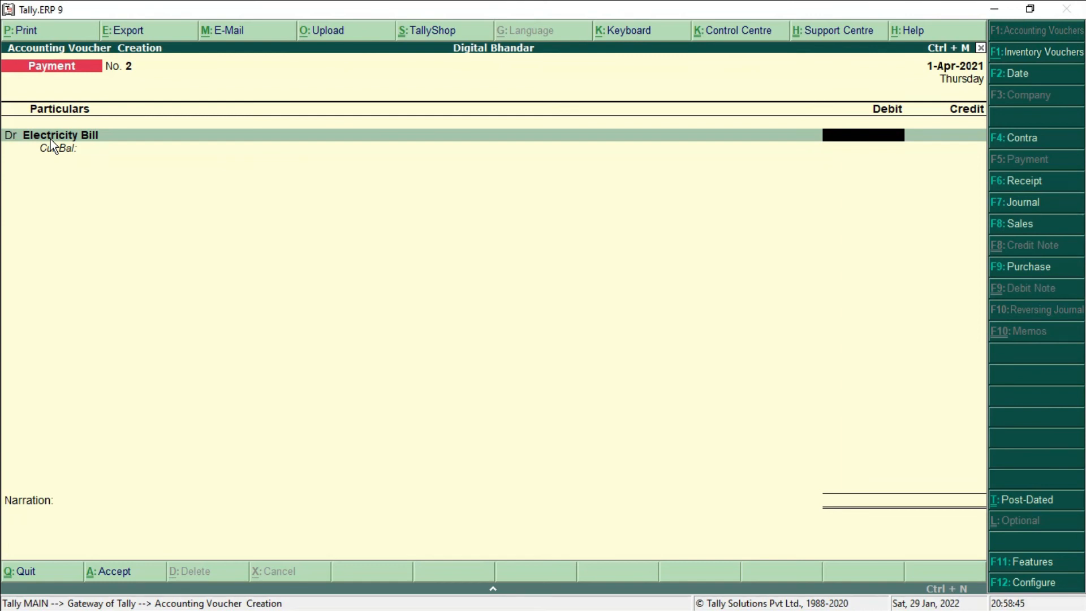
pyautogui.write('10000')
pyautogui.press('Return')
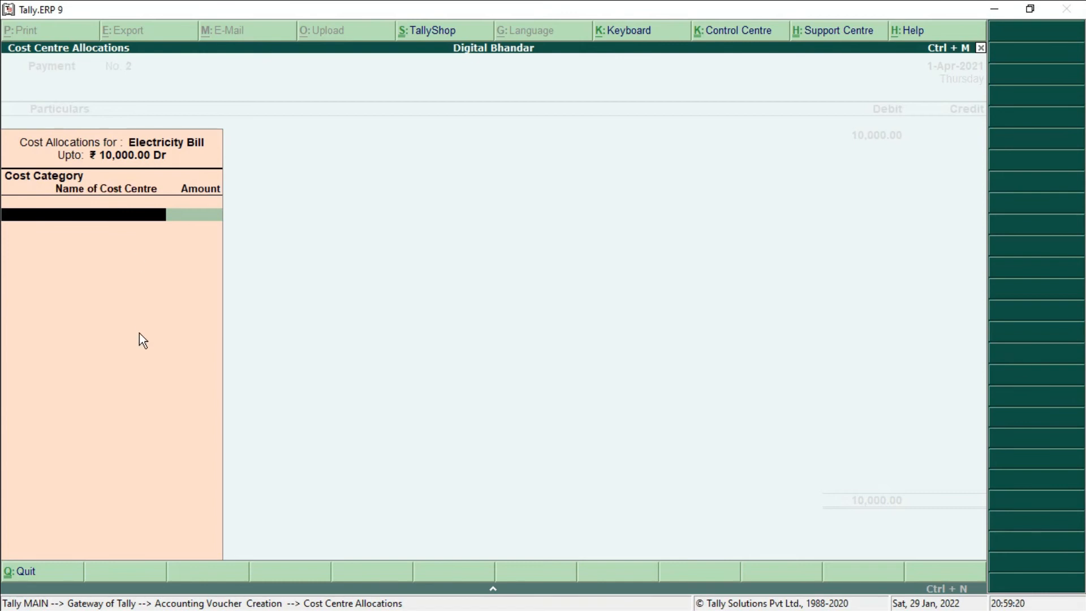
# Allocate 5,000 of the electricity bill to cost centre B1 in the Bhopal category.
pyautogui.press('space')
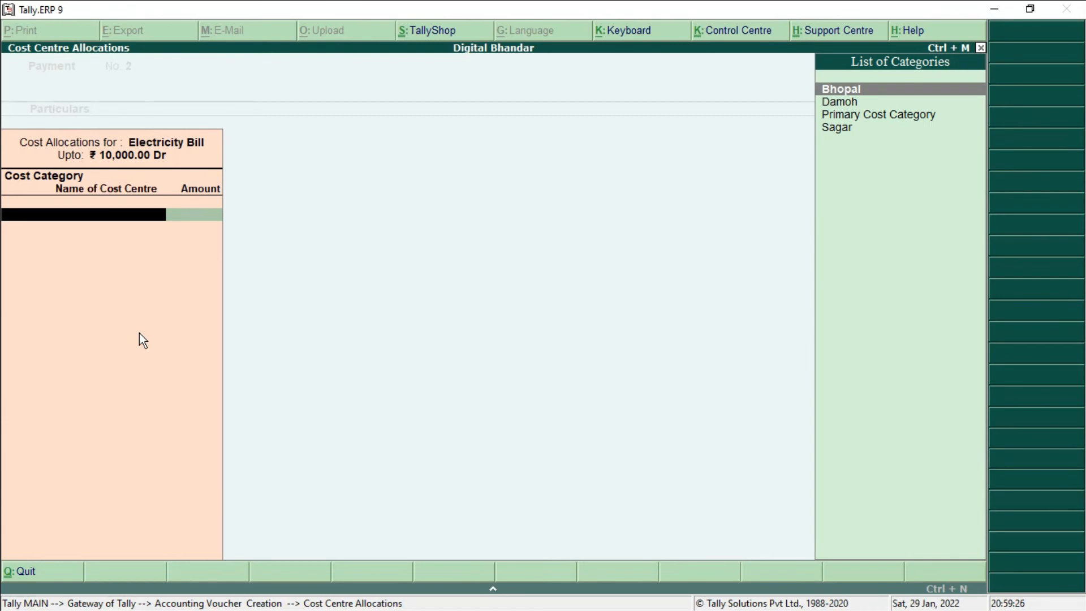
pyautogui.press('Return')
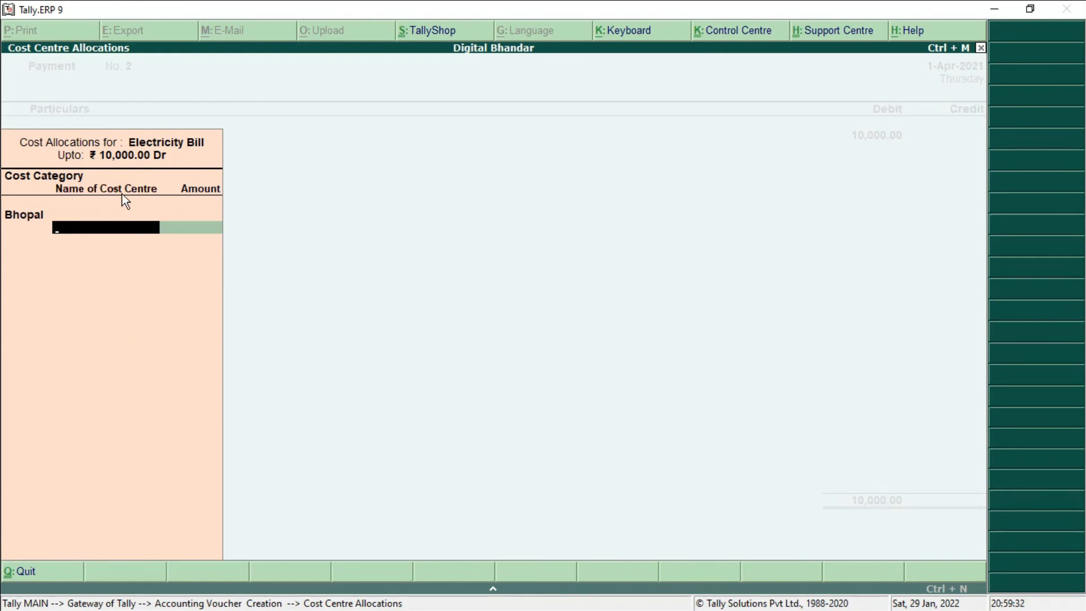
pyautogui.press('space')
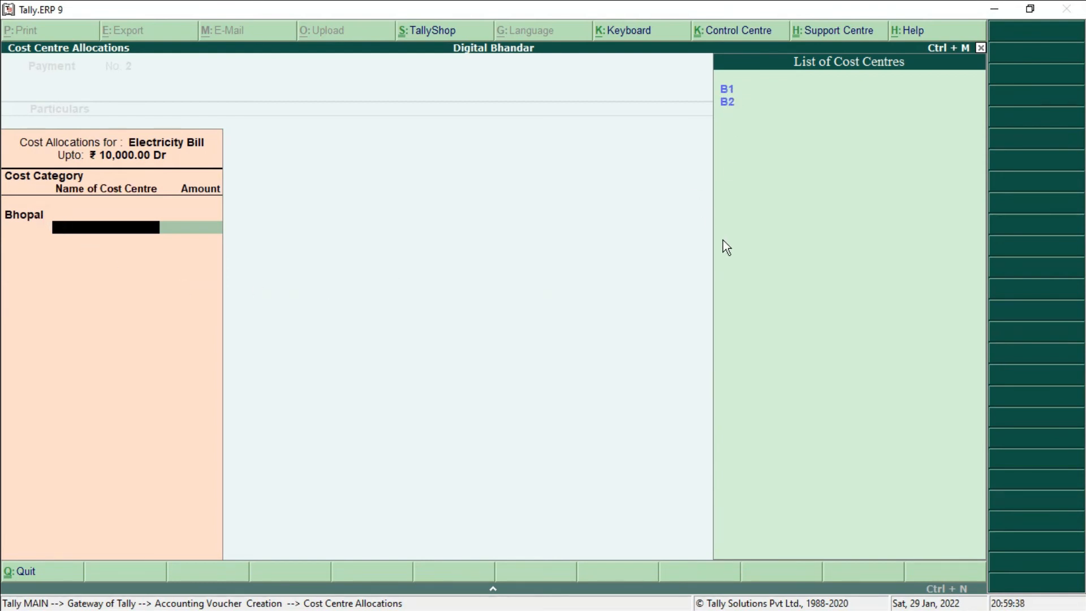
pyautogui.press('Down')
pyautogui.press('Return')
pyautogui.write('5000')
pyautogui.press('Return')
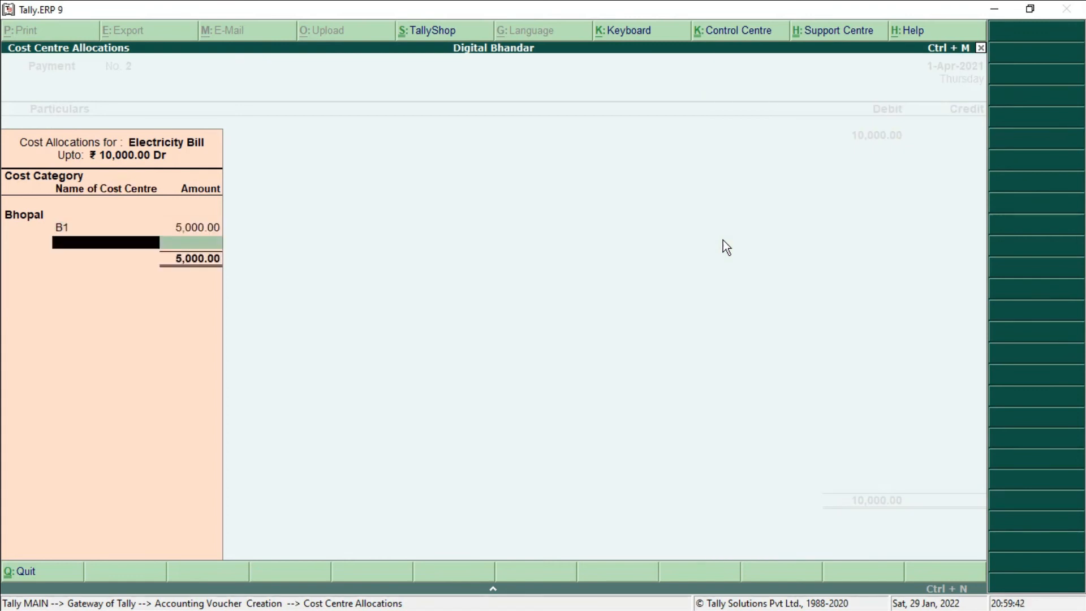
# Allocate 5,000 to cost centre B2 in the Bhopal category and finish this debit's cost allocation.
pyautogui.press('Down')
pyautogui.press('Down')
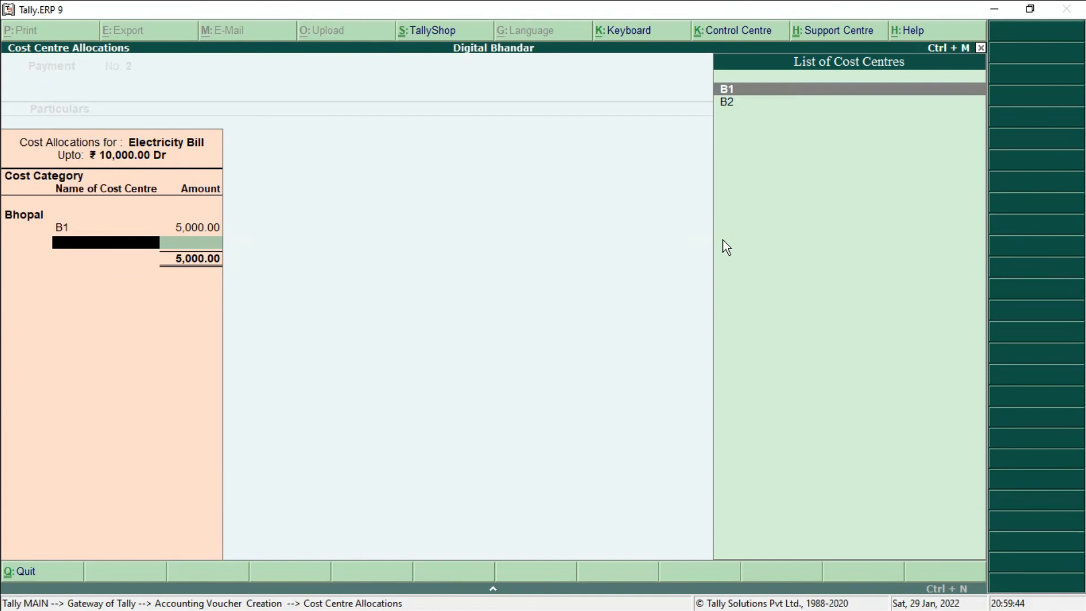
pyautogui.press('Return')
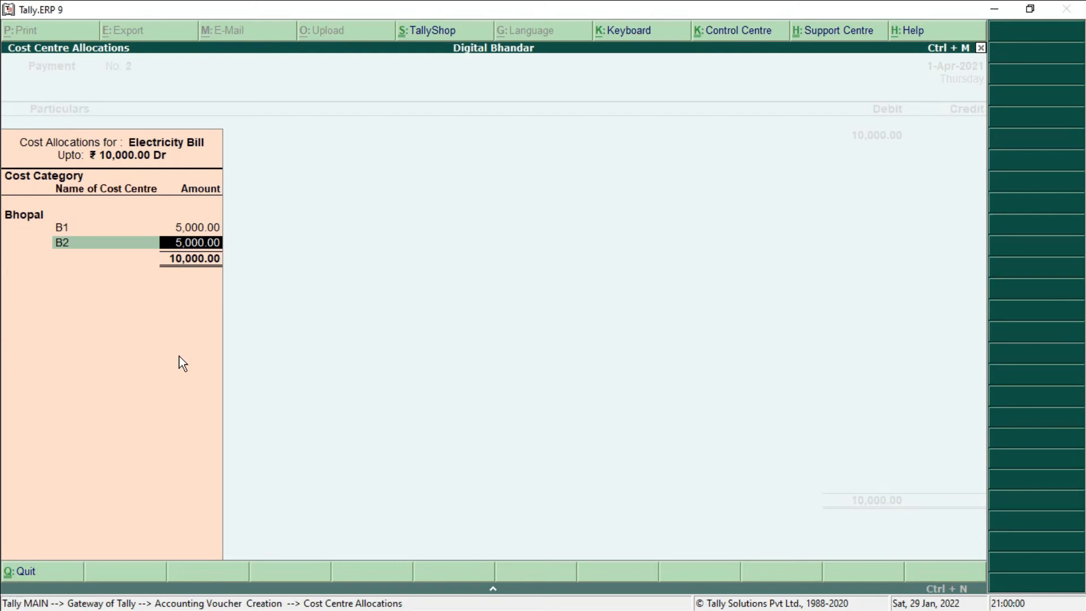
pyautogui.press('Return')
pyautogui.press('Return')
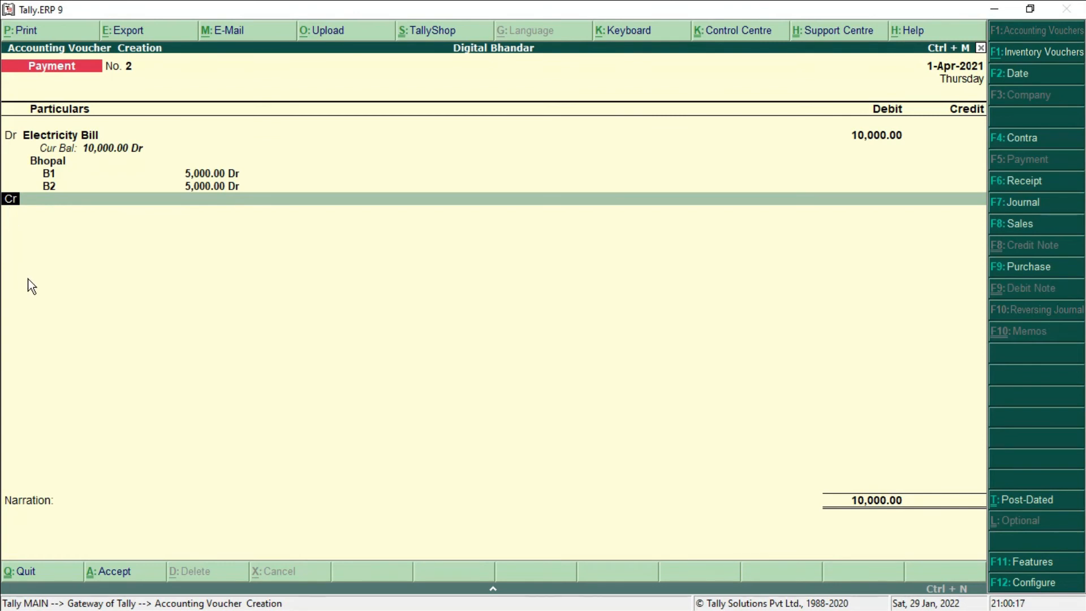
# Add a second debit line for the Electricity Bill ledger with an amount of 10,000.
pyautogui.write('d')
pyautogui.press('Return')
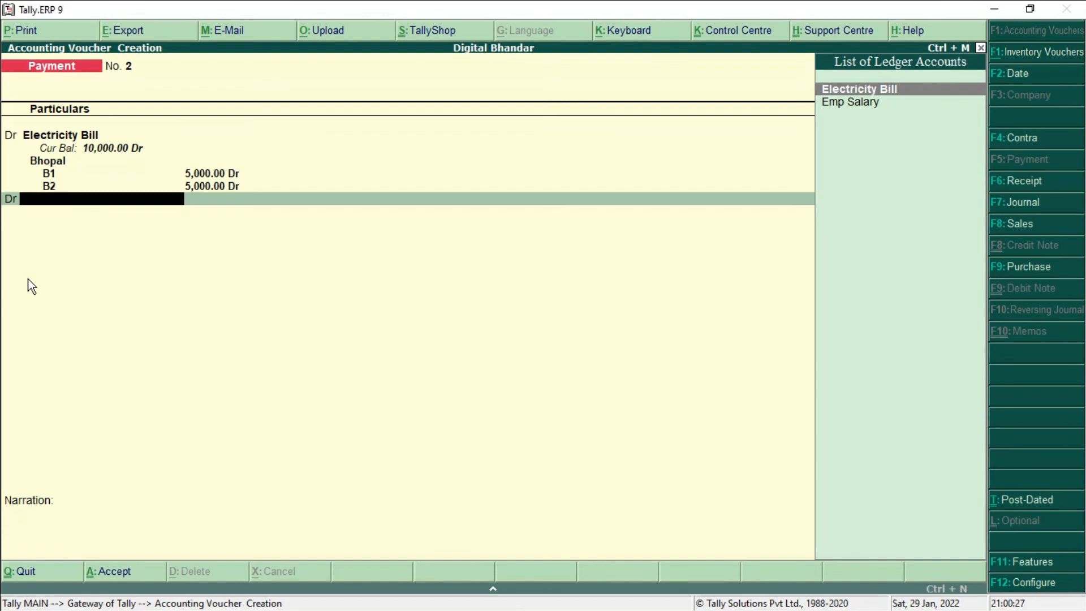
pyautogui.press('Return')
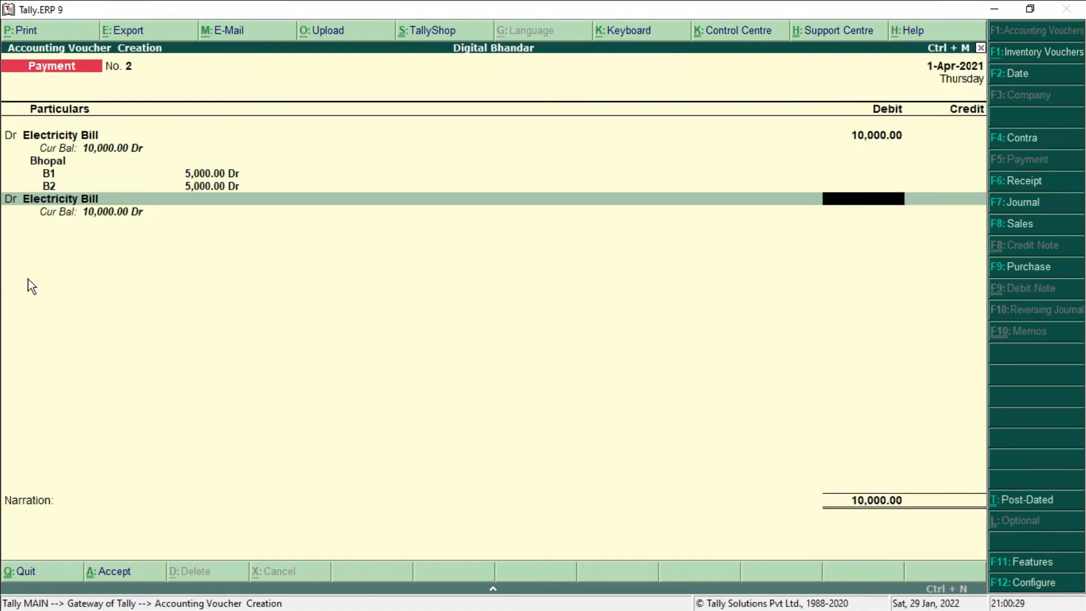
pyautogui.write('10000')
pyautogui.press('Return')
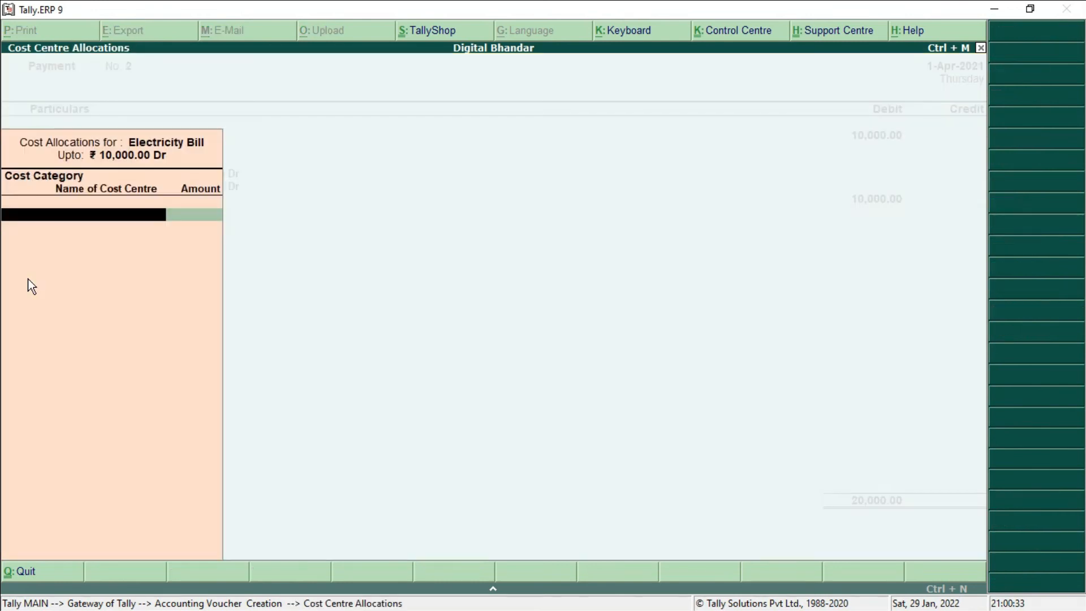
# Allocate 5,000 of the second electricity bill debit to cost centre D1 in the Damoh category.
pyautogui.press('Down')
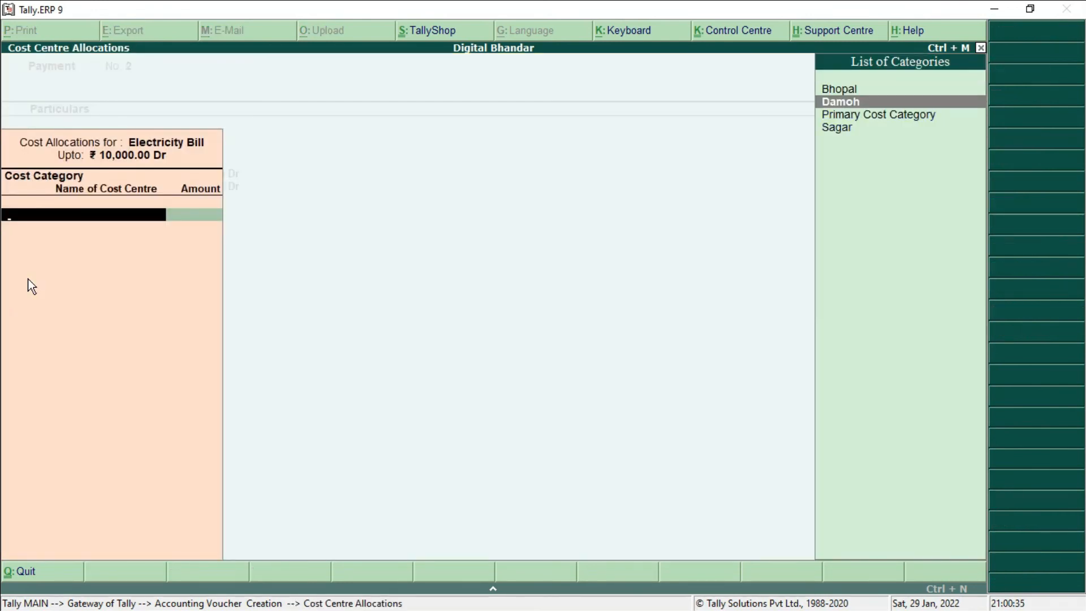
pyautogui.press('Return')
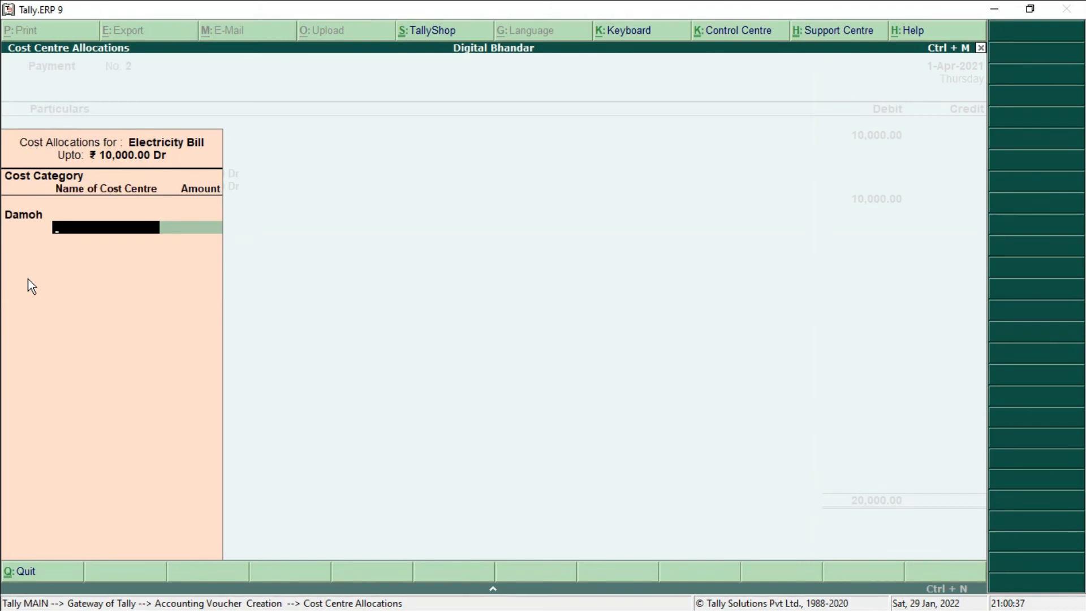
pyautogui.write('D')
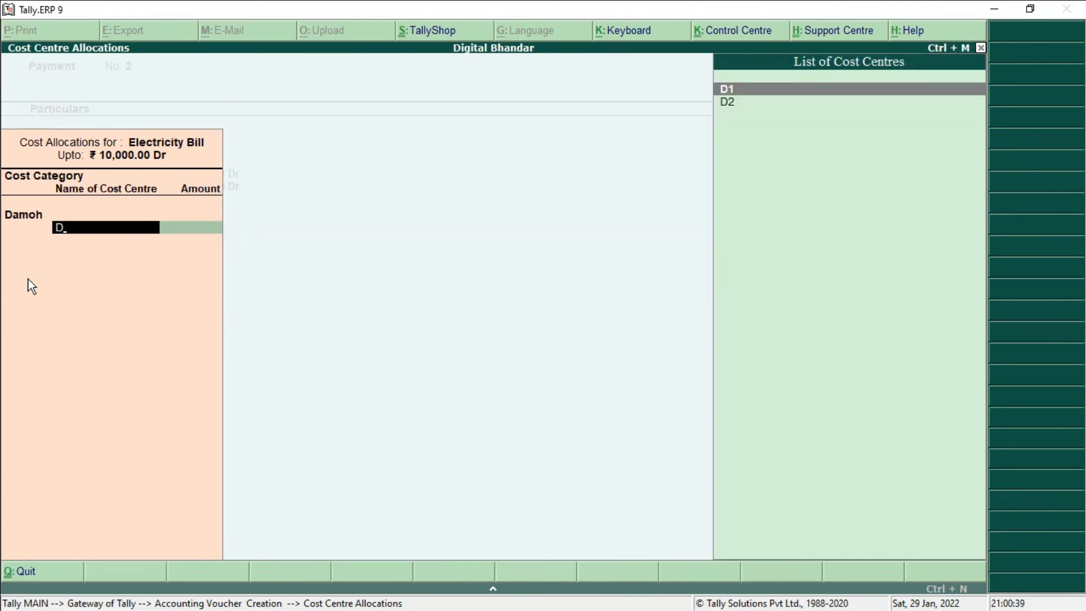
pyautogui.press('Return')
pyautogui.write('5,000')
pyautogui.press('Return')
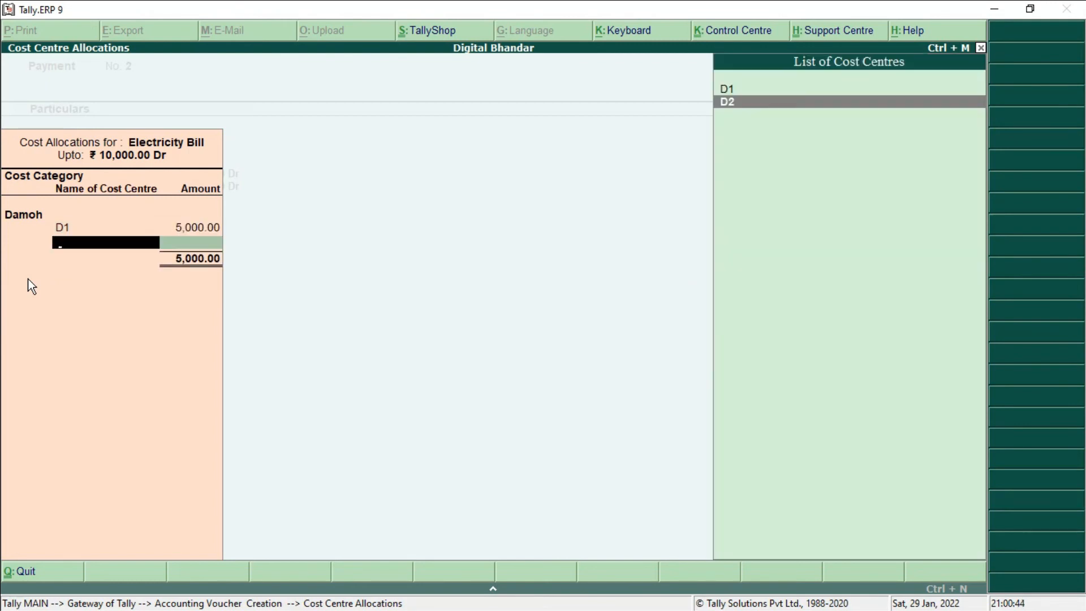
# Allocate 5,000 to cost centre D2 in the Damoh category and finish this debit's cost allocation.
pyautogui.press('Return')
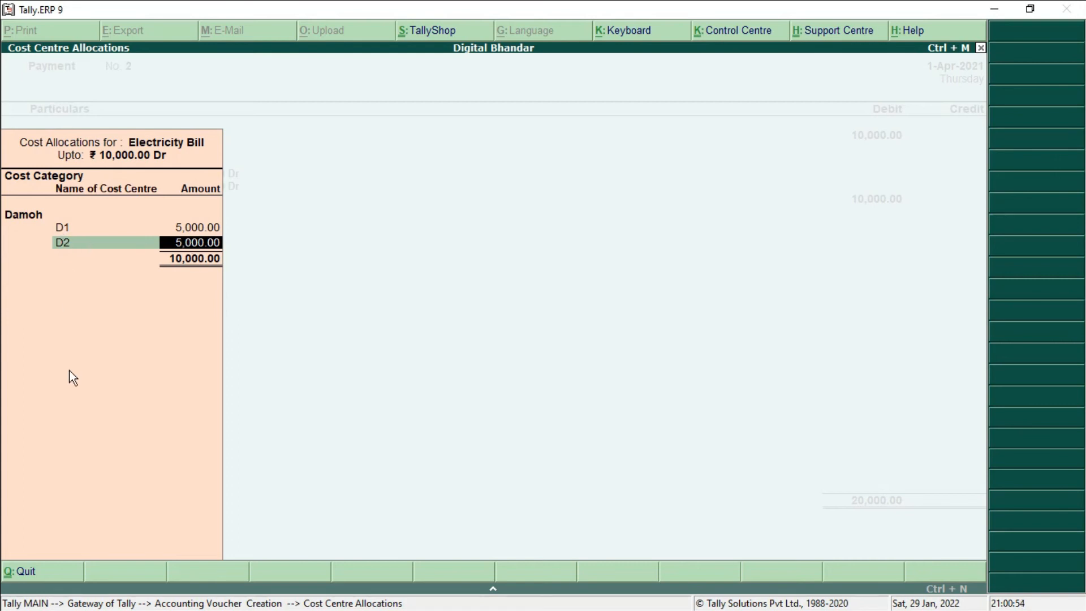
pyautogui.press('Return')
pyautogui.press('Return')
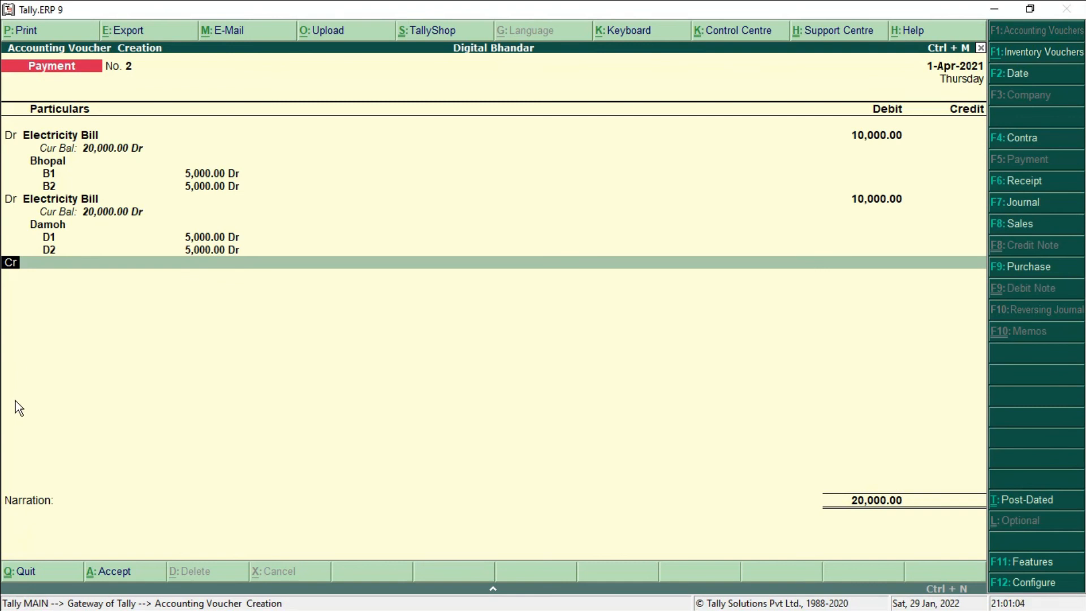
# Add a third debit line for the Electricity Bill ledger with an amount of 10,000.
pyautogui.write('d')
pyautogui.press('Return')
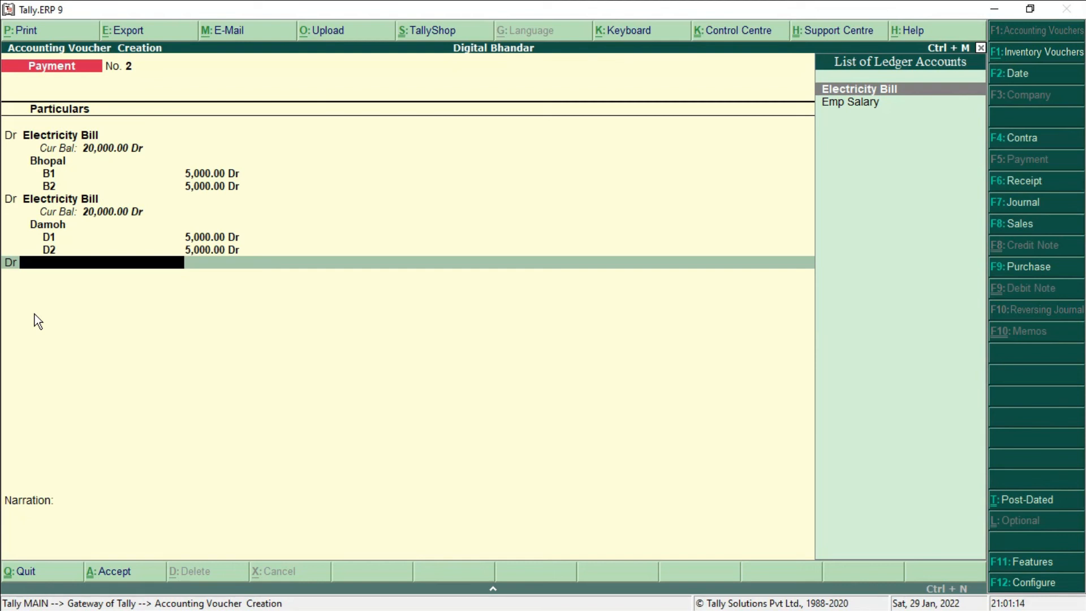
pyautogui.press('Return')
pyautogui.write('10000')
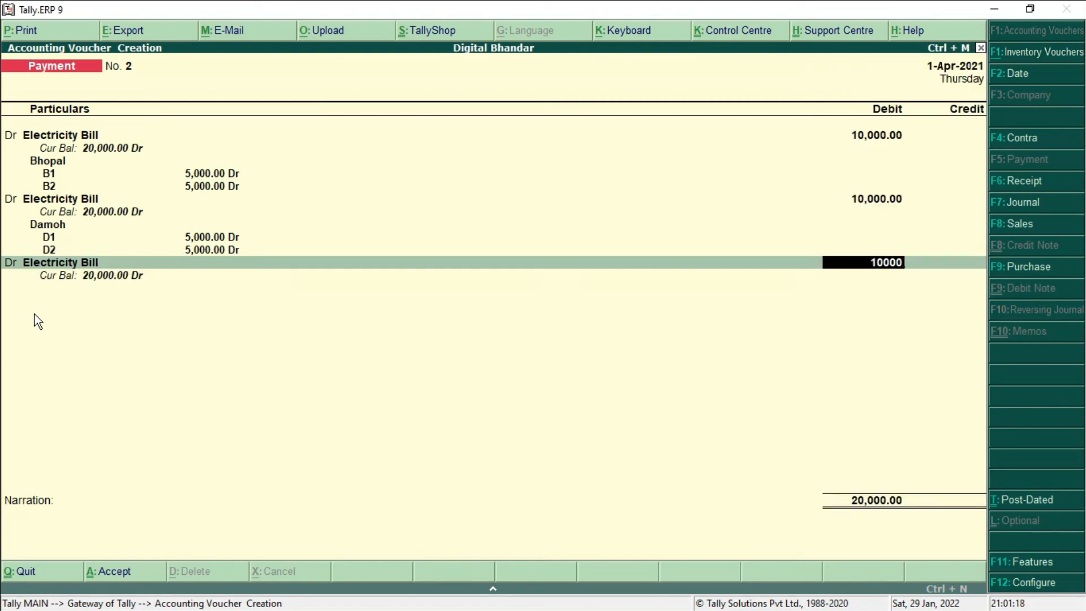
pyautogui.press('Return')
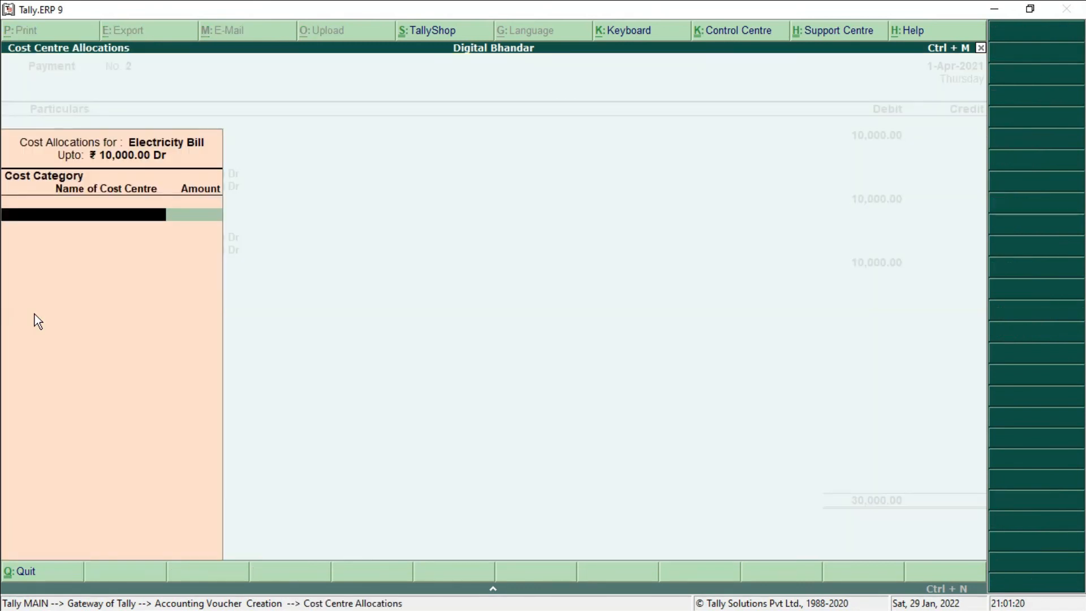
# Allocate 5,000 of the third electricity bill debit to cost centre S1 in the Sagar category.
pyautogui.press('Down')
pyautogui.press('Down')
pyautogui.press('Down')
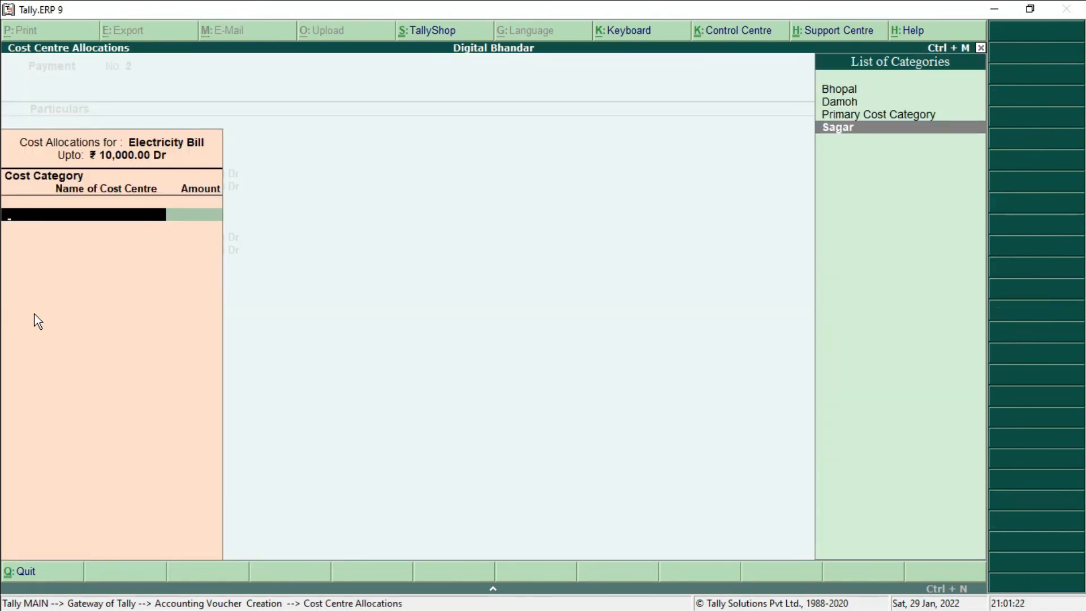
pyautogui.press('Return')
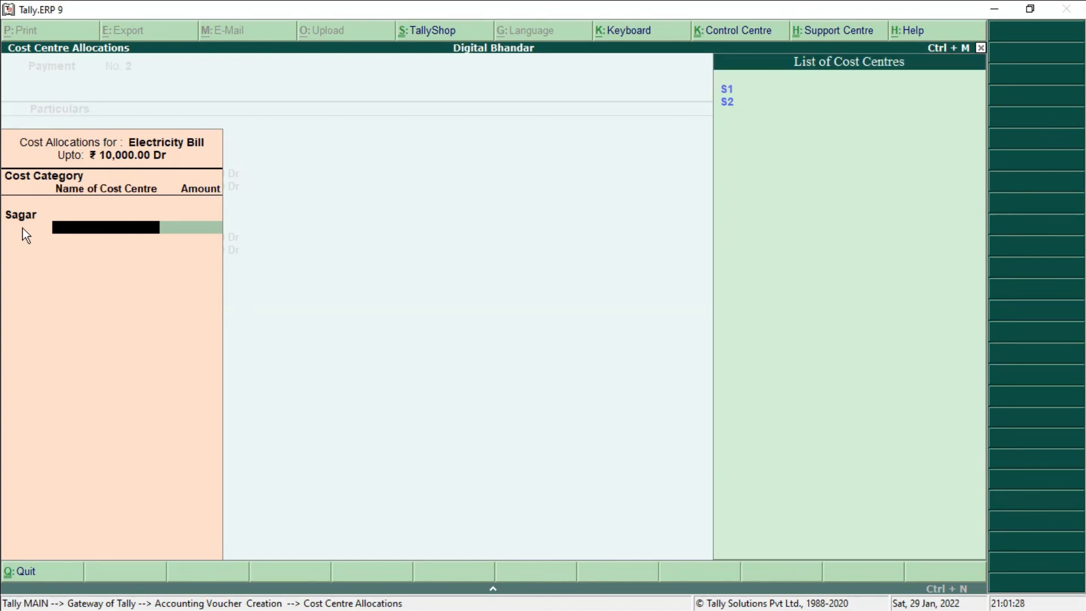
pyautogui.press('Down')
pyautogui.press('Return')
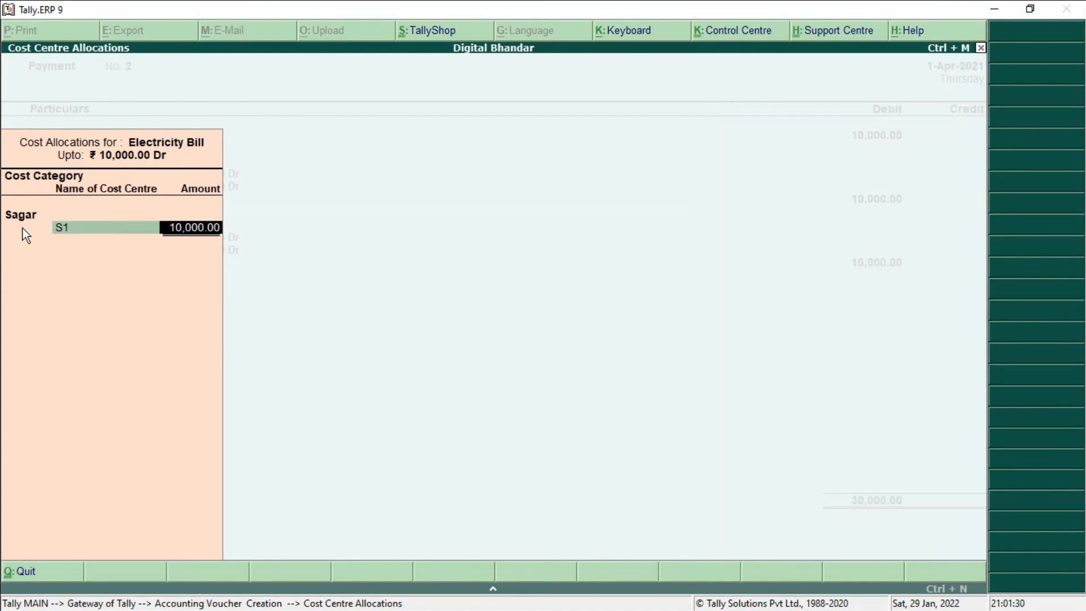
pyautogui.write('5000')
pyautogui.press('Return')
# Allocate 5,000 to cost centre S2 in the Sagar category and finish this debit's cost allocation.
pyautogui.press('Down')
pyautogui.press('Down')
pyautogui.press('Return')
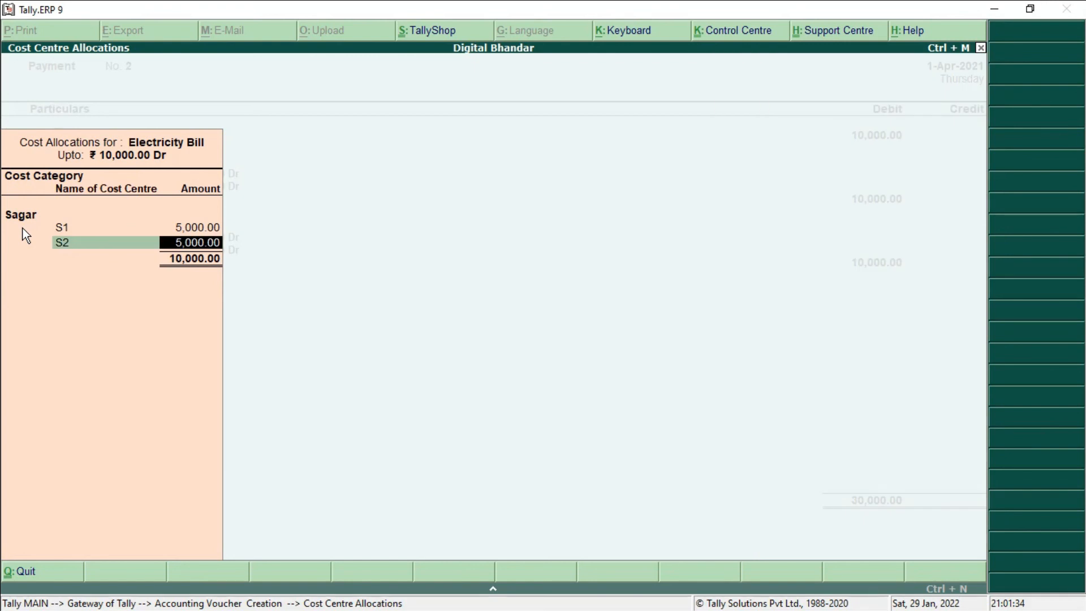
pyautogui.press('Return')
pyautogui.press('Return')
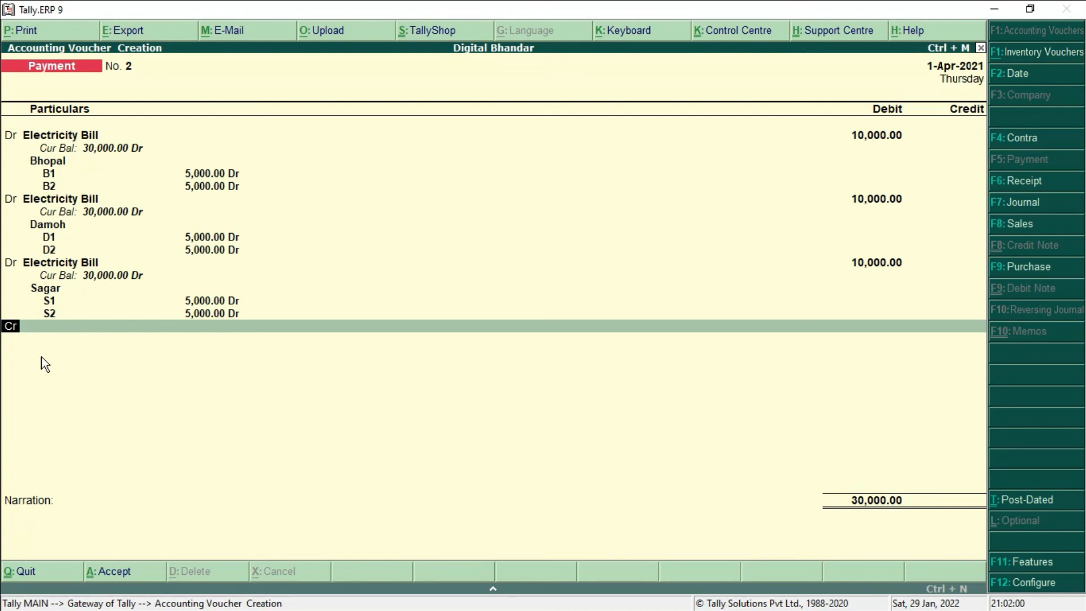
# Credit the Cash ledger with 30,000 and save the payment voucher without a narration, leaving voucher entry.
pyautogui.press('Return')
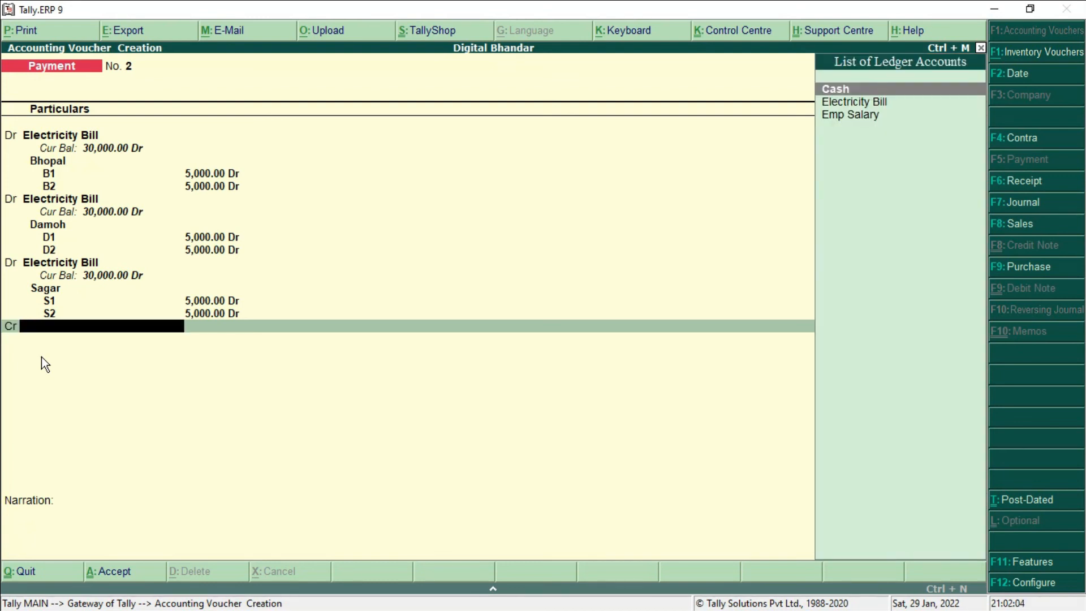
pyautogui.press('Return')
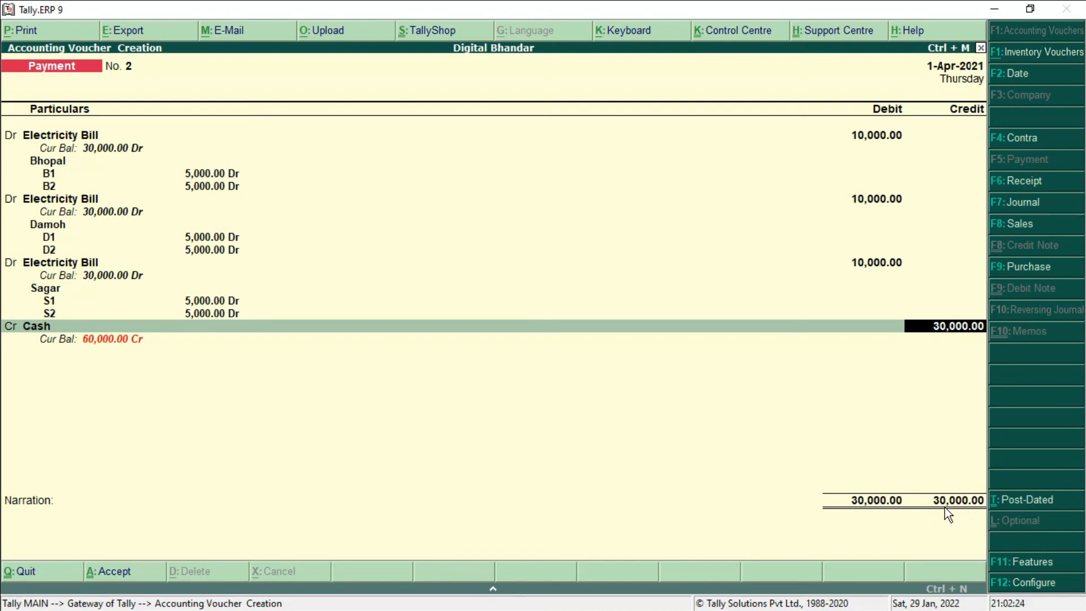
pyautogui.press('Return')
pyautogui.press('Return')
pyautogui.press('Return')
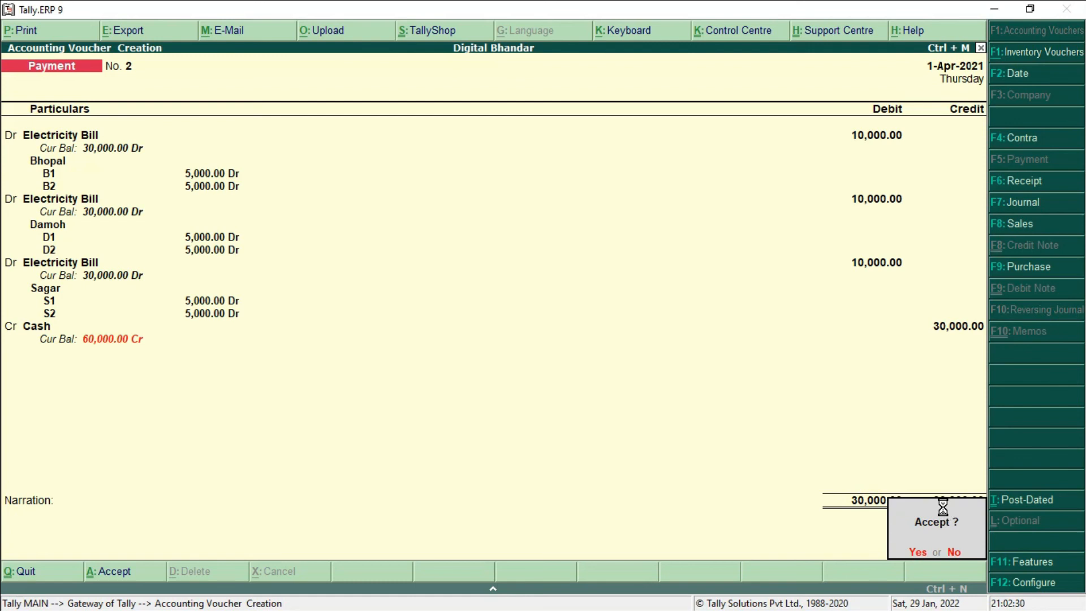
pyautogui.press('Return')
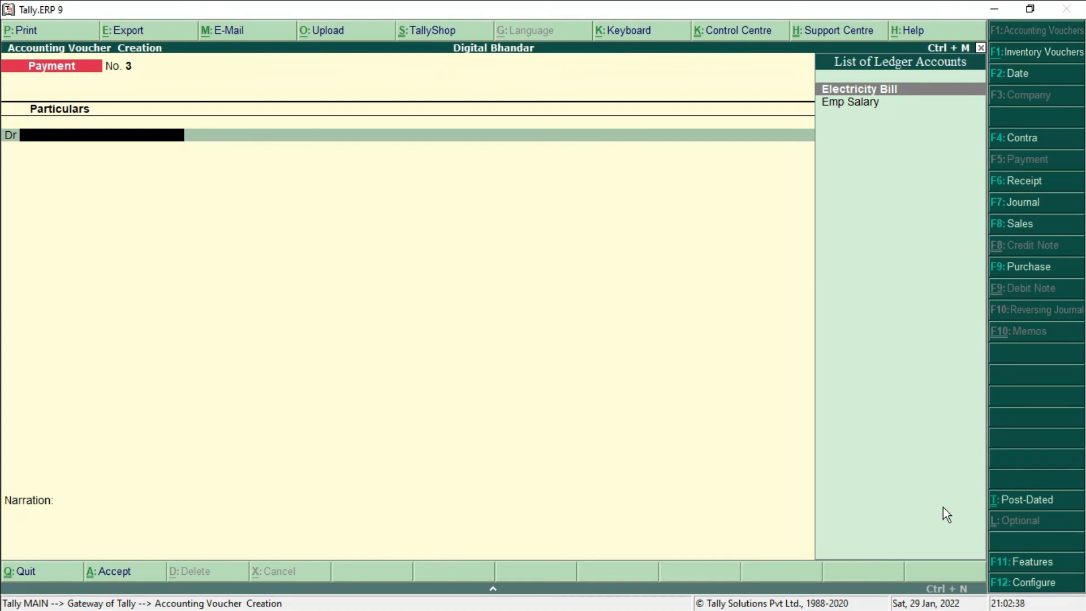
pyautogui.press('Escape')
pyautogui.press('y')
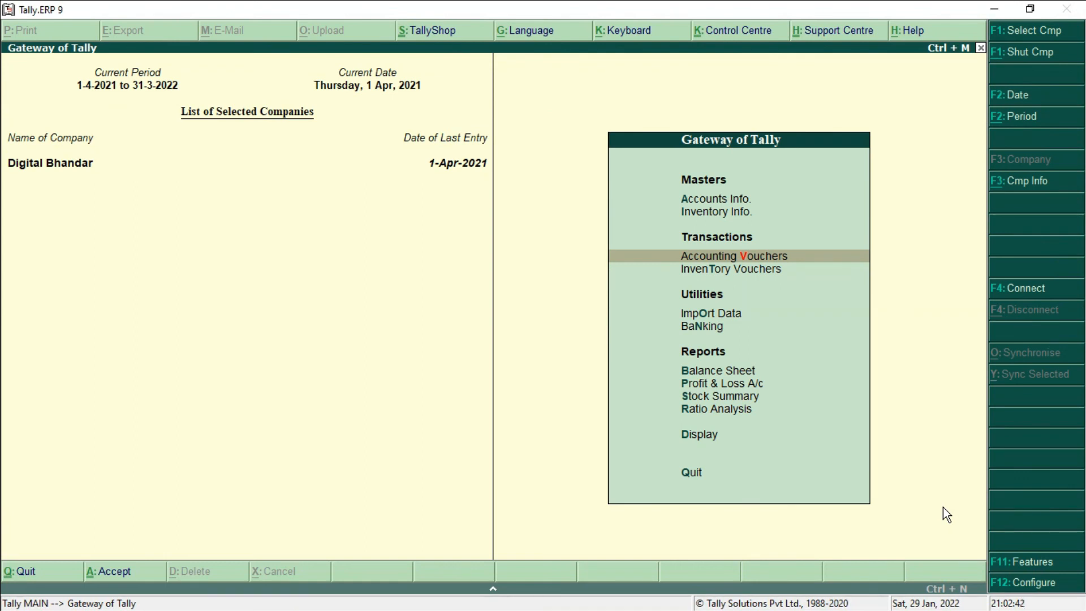
# Open the selection of cost centre reports within the company's statements of accounts.
pyautogui.press('Down')
pyautogui.press('Down')
pyautogui.press('Down')
pyautogui.press('Down')
pyautogui.press('Down')
pyautogui.press('Down')
pyautogui.press('Down')
pyautogui.press('Down')
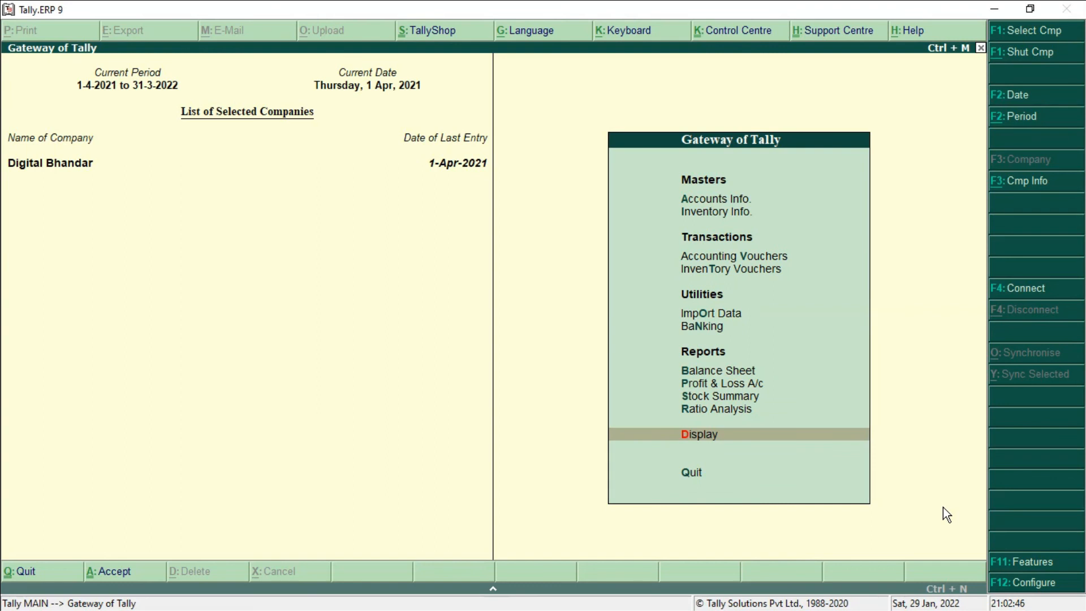
pyautogui.press('Return')
pyautogui.press('Down')
pyautogui.press('Down')
pyautogui.press('Down')
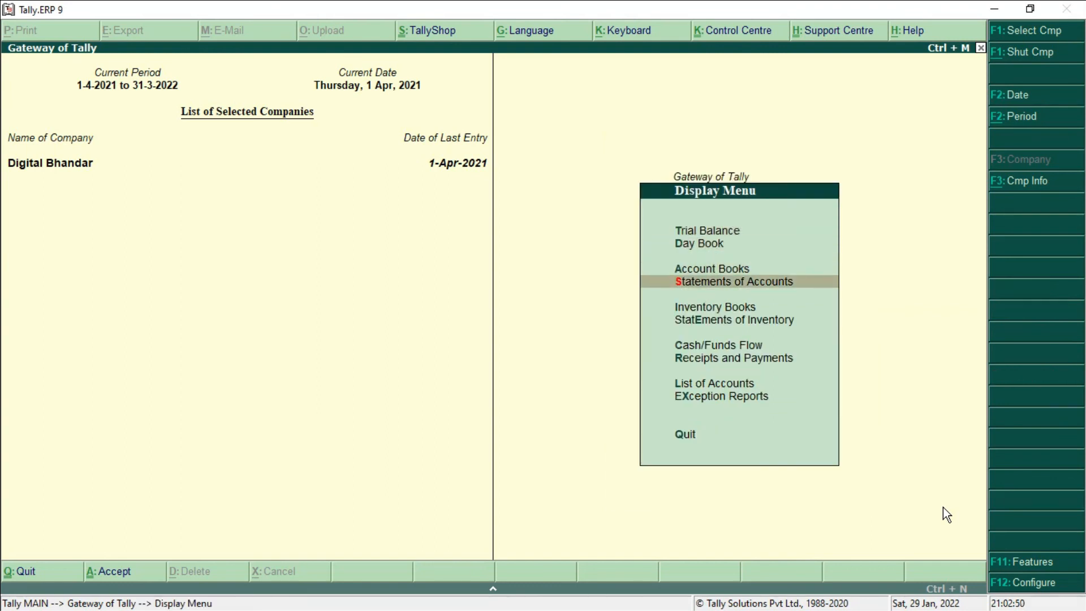
pyautogui.press('Return')
pyautogui.press('Down')
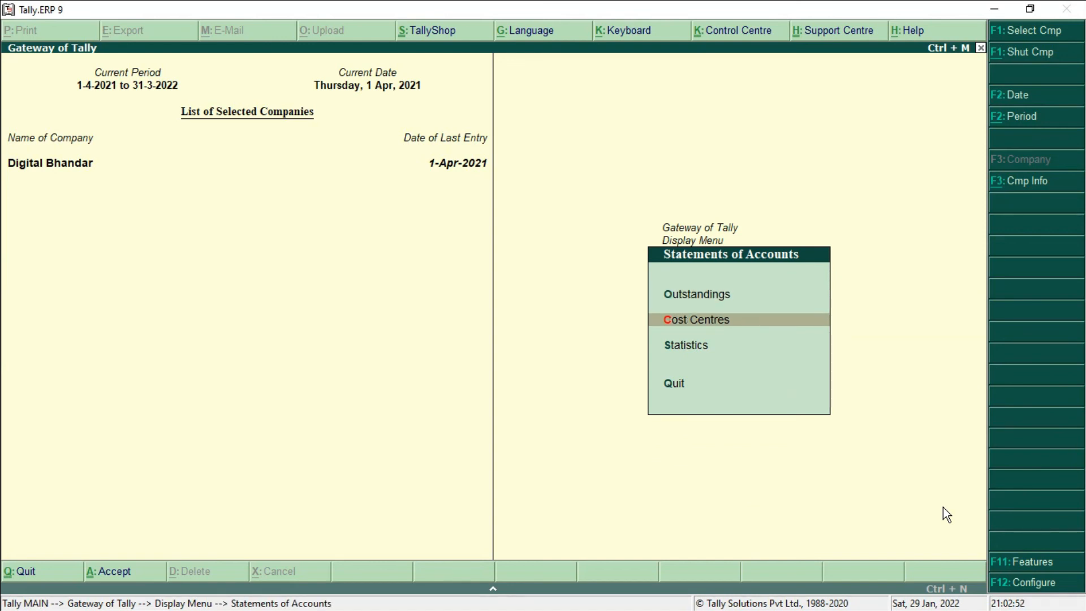
pyautogui.press('Return')
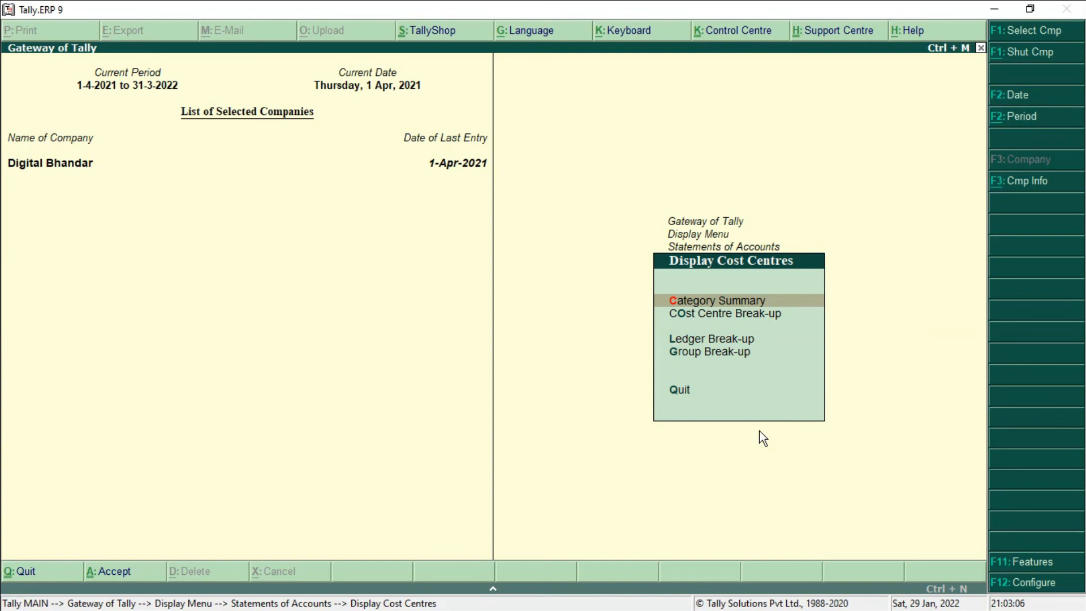
# Review the Category Summary report for the debits allocated to each cost category and centre, and return to the Gateway of Tally.
pyautogui.press('Return')
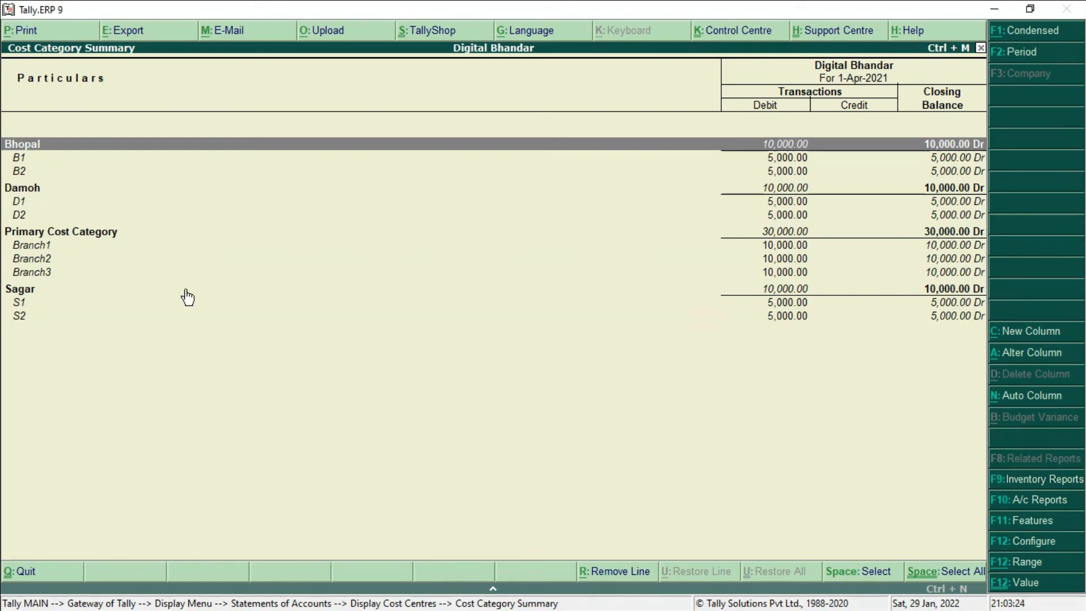
pyautogui.press('Escape')
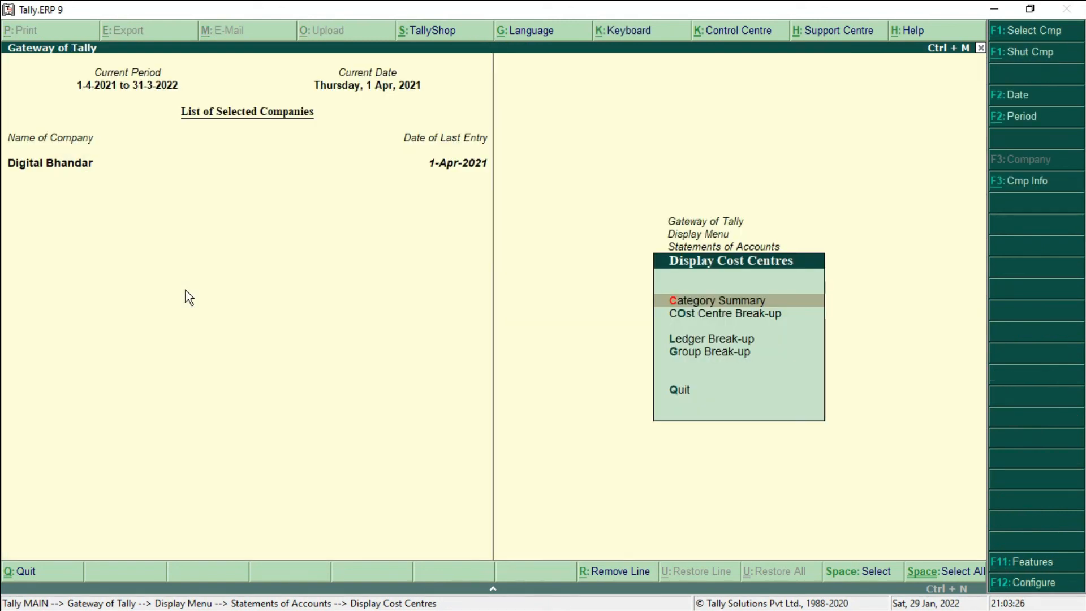
pyautogui.press('Escape')
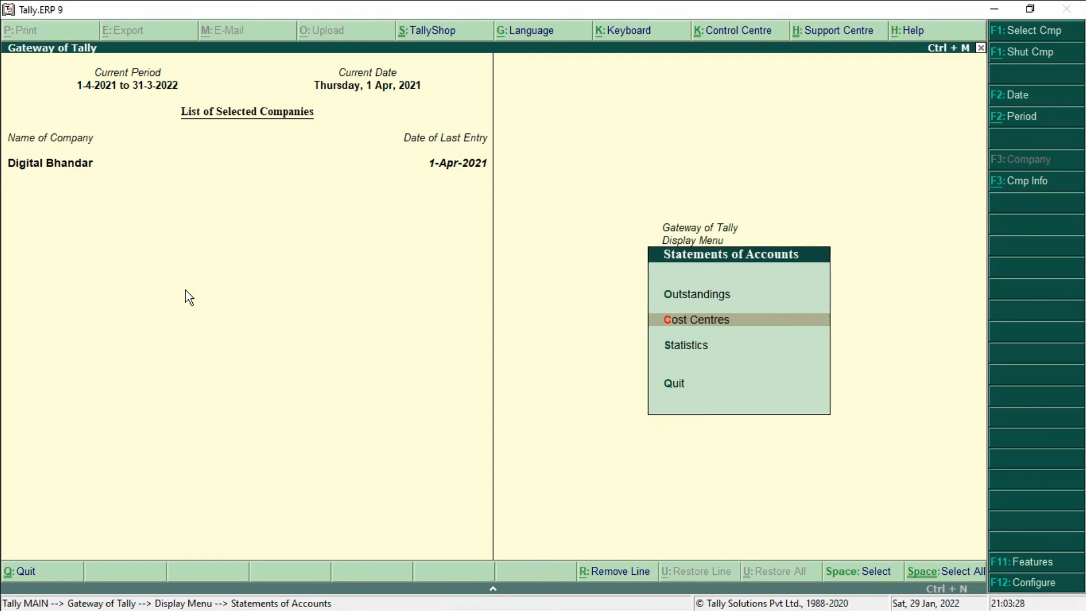
pyautogui.press('Escape')
pyautogui.press('Escape')
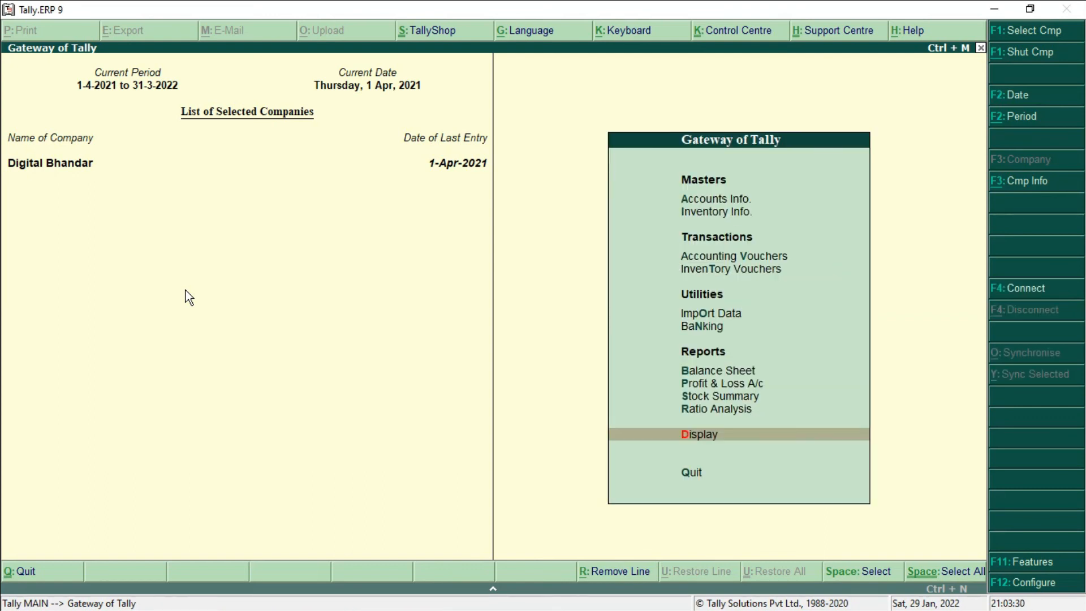
pyautogui.press('Return')
pyautogui.press('Down')
pyautogui.press('Down')
pyautogui.press('Down')
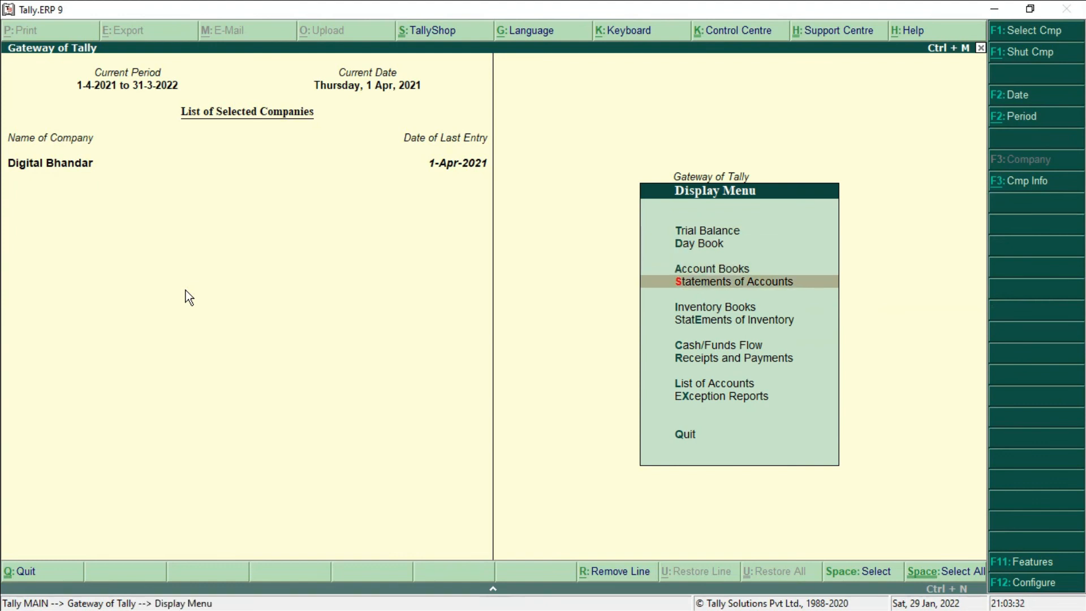
pyautogui.press('Return')
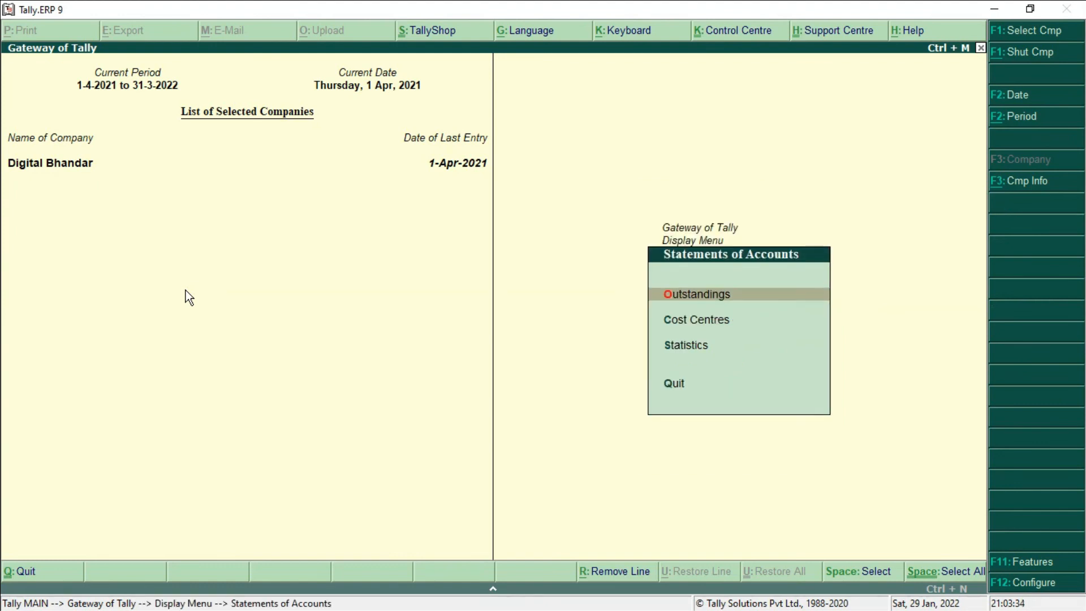
pyautogui.press('Escape')
pyautogui.press('Escape')
pyautogui.press('Escape')
pyautogui.press('Escape')
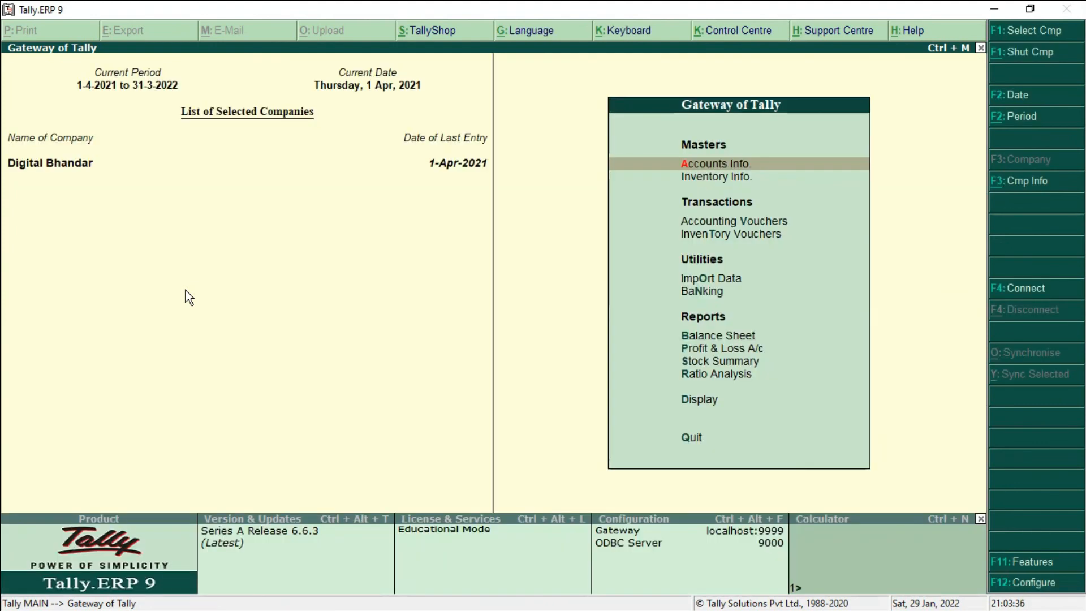